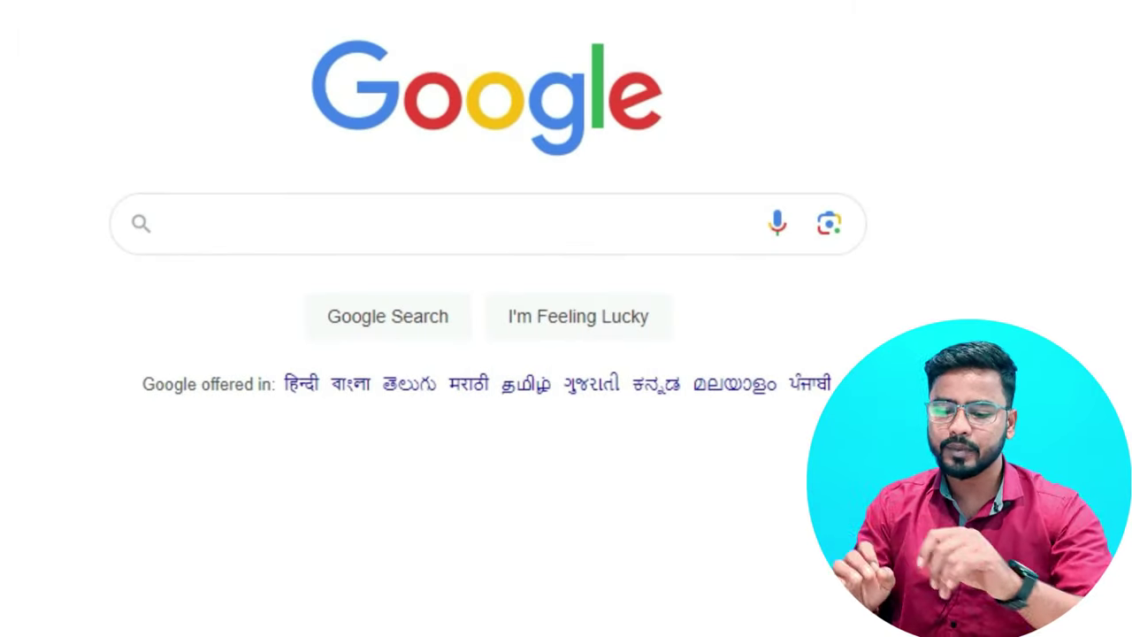
# - Search Google for 'wondershare democreator' and scroll to the official DemoCreator result
pyautogui.write('wondersh')
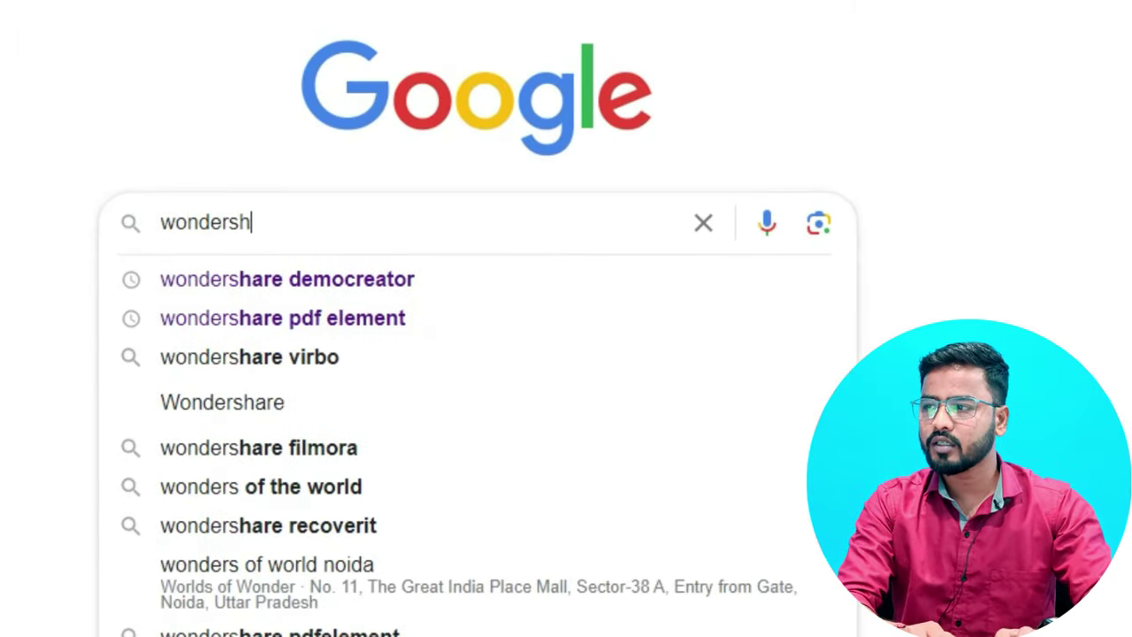
pyautogui.write('are de')
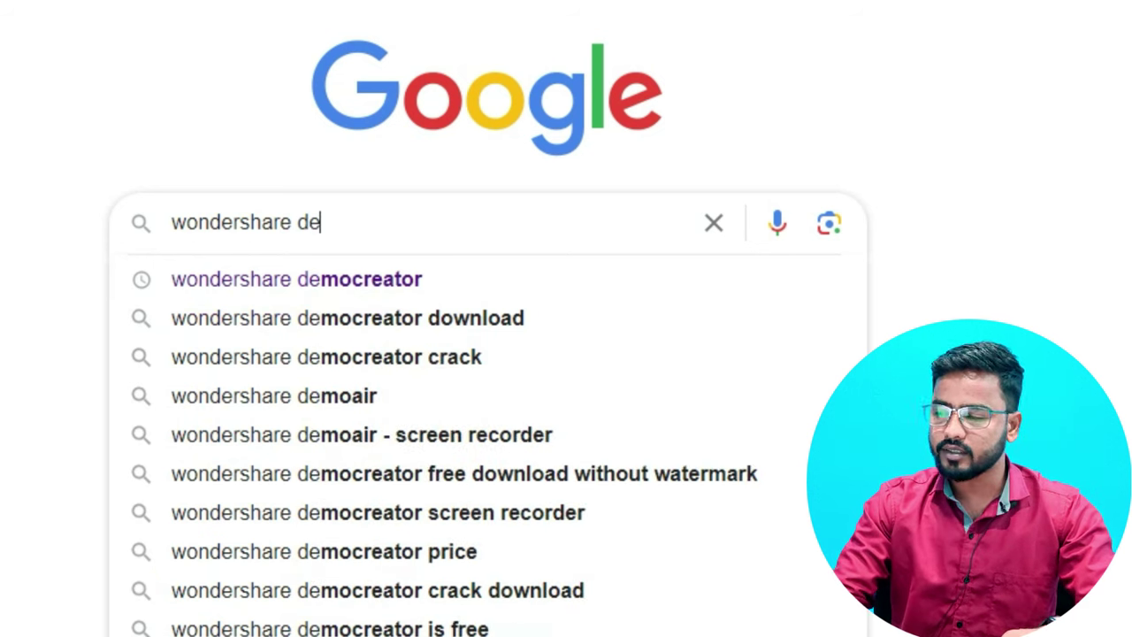
pyautogui.press('Down')
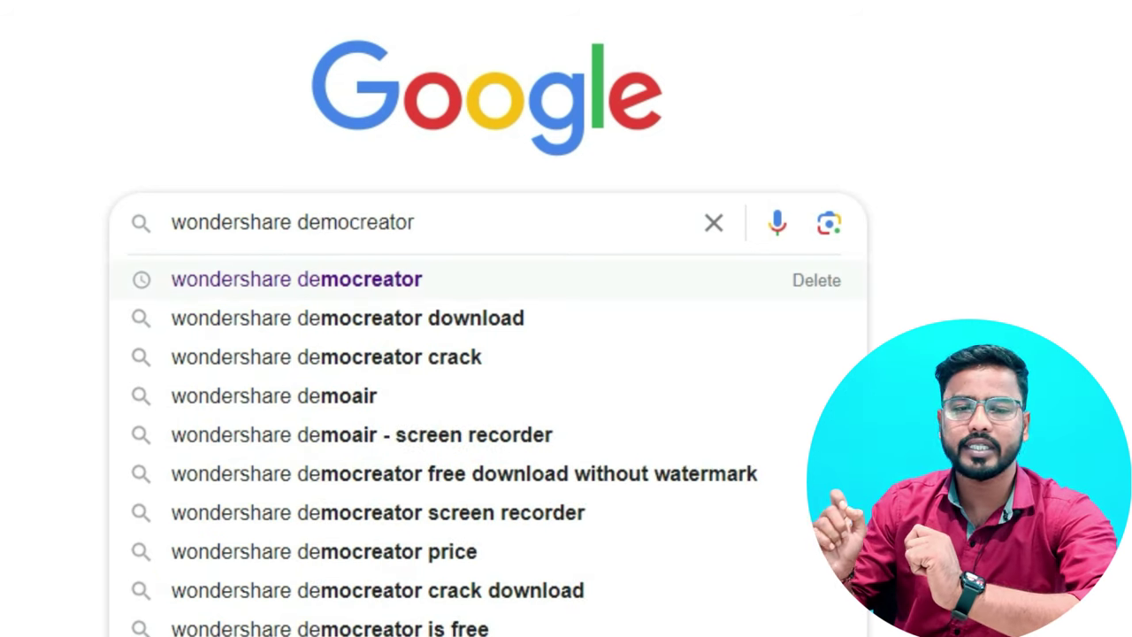
pyautogui.press('Return')
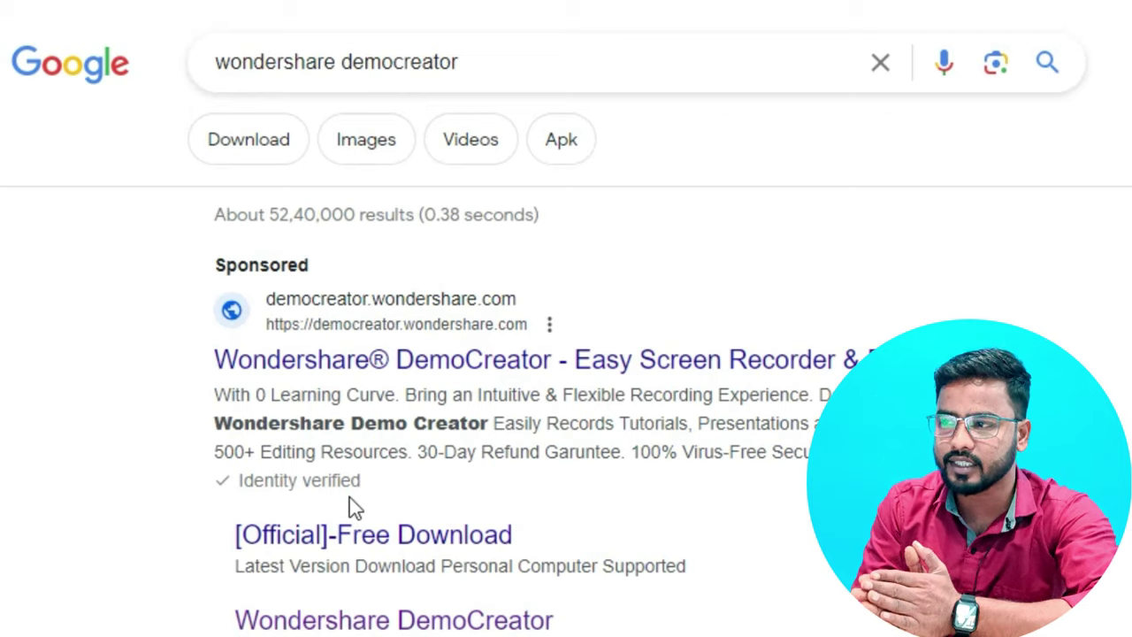
pyautogui.scroll(-5, 392, 513)
pyautogui.scroll(-2, 392, 514)
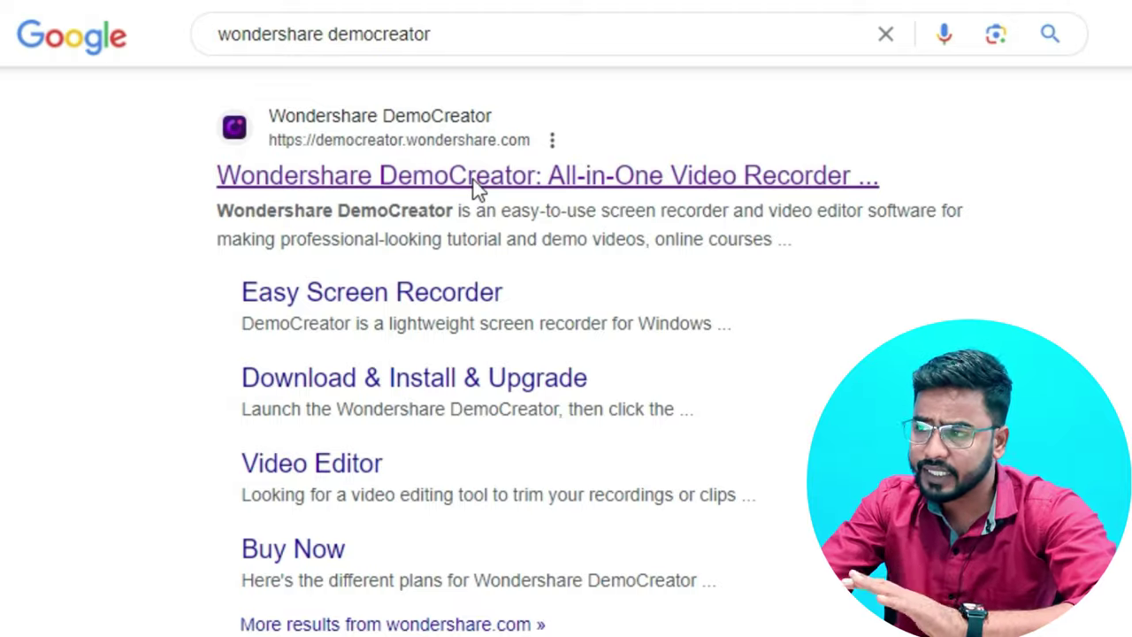
# - Open the official DemoCreator site, download the free Windows installer, and confirm the download finished
pyautogui.click(478, 181)
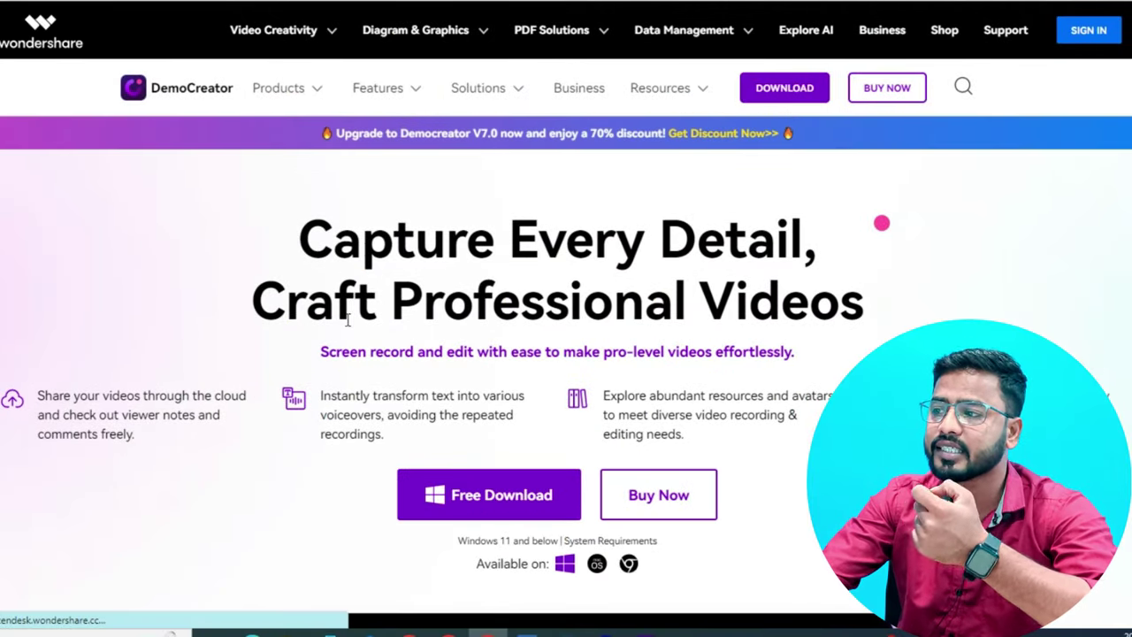
pyautogui.scroll(-5, 239, 302)
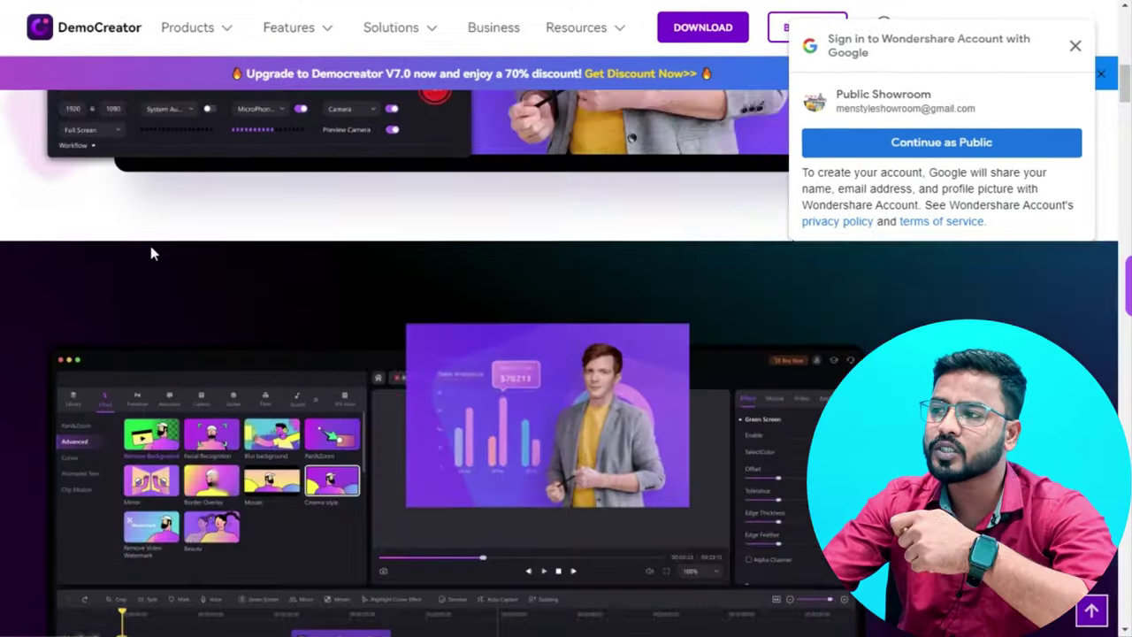
pyautogui.scroll(-5, 149, 242)
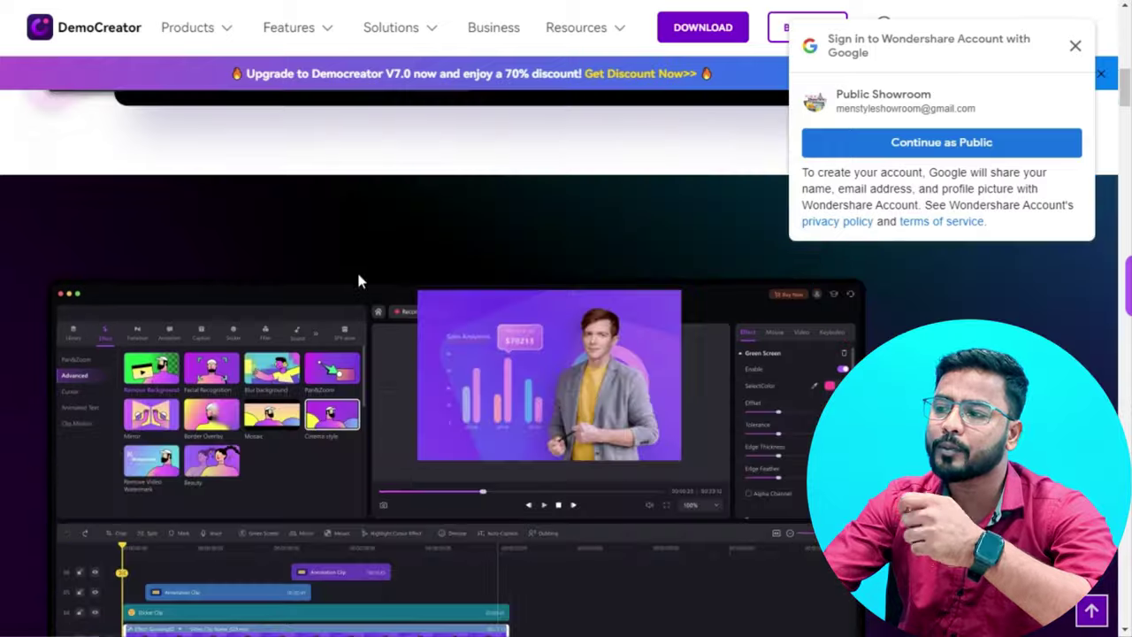
pyautogui.scroll(10, 343, 332)
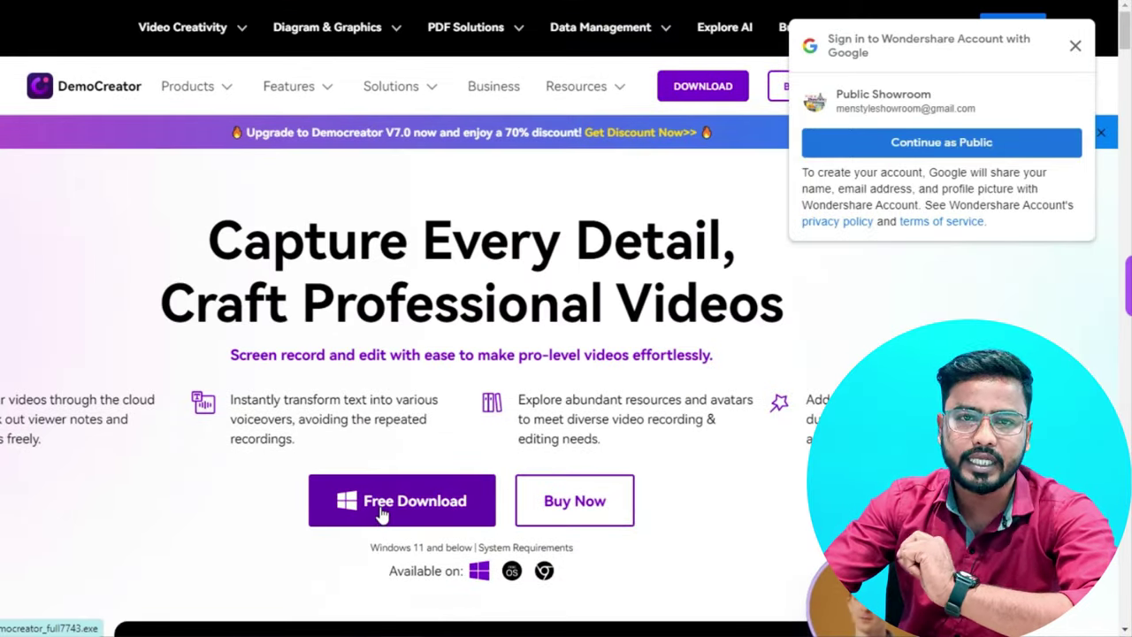
pyautogui.click(382, 515)
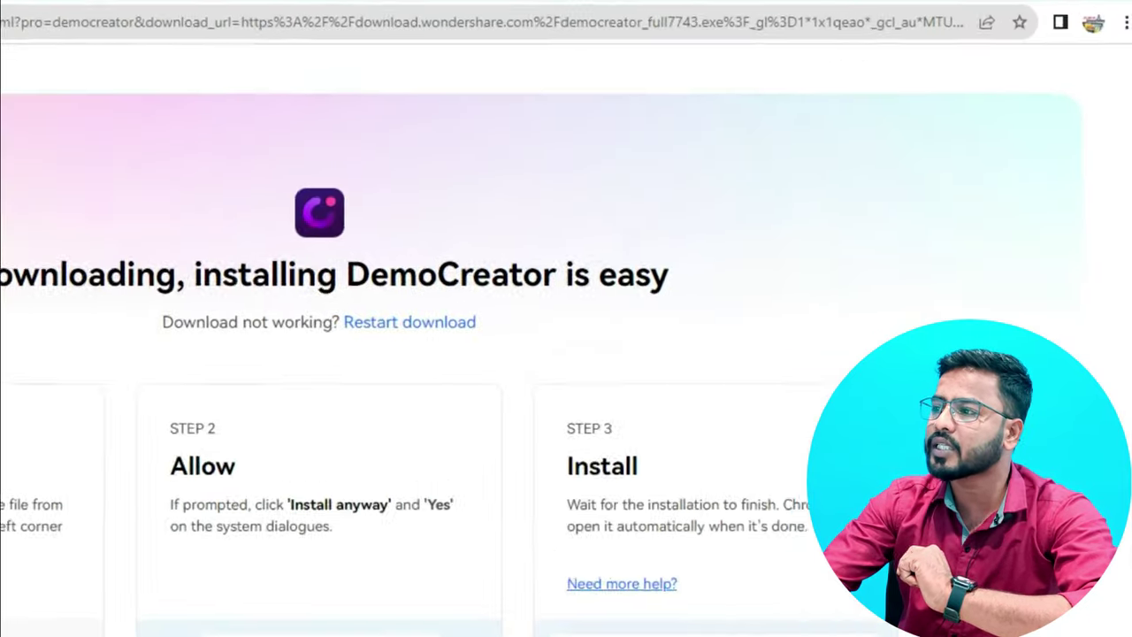
pyautogui.click(982, 34)
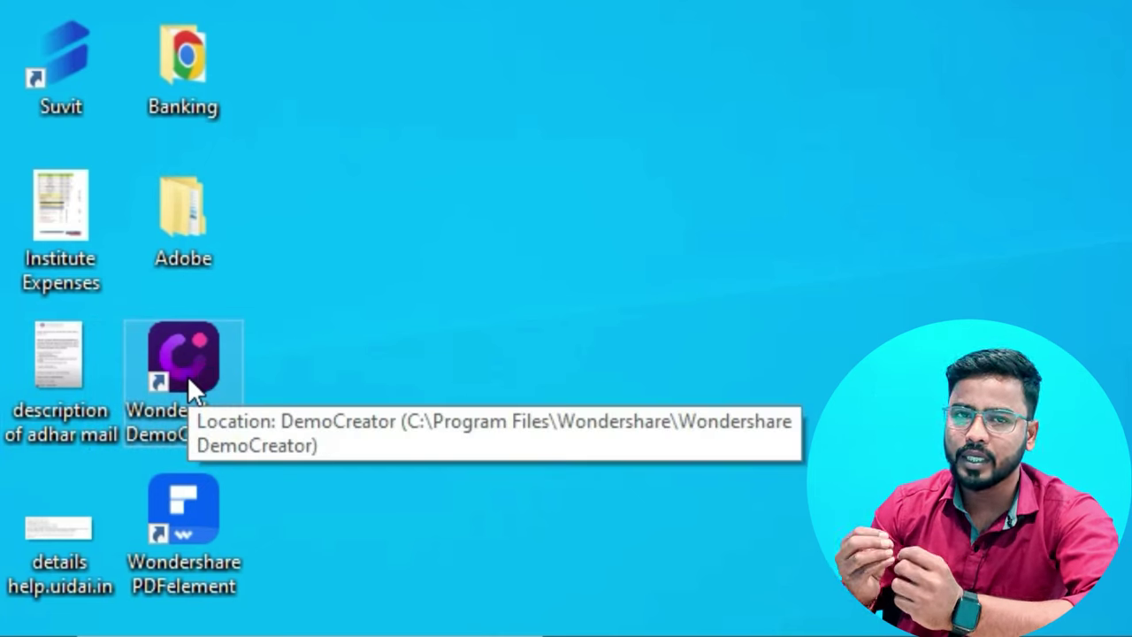
# - Launch Wondershare DemoCreator from its desktop shortcut to reach the Home screen
pyautogui.doubleClick(188, 376)
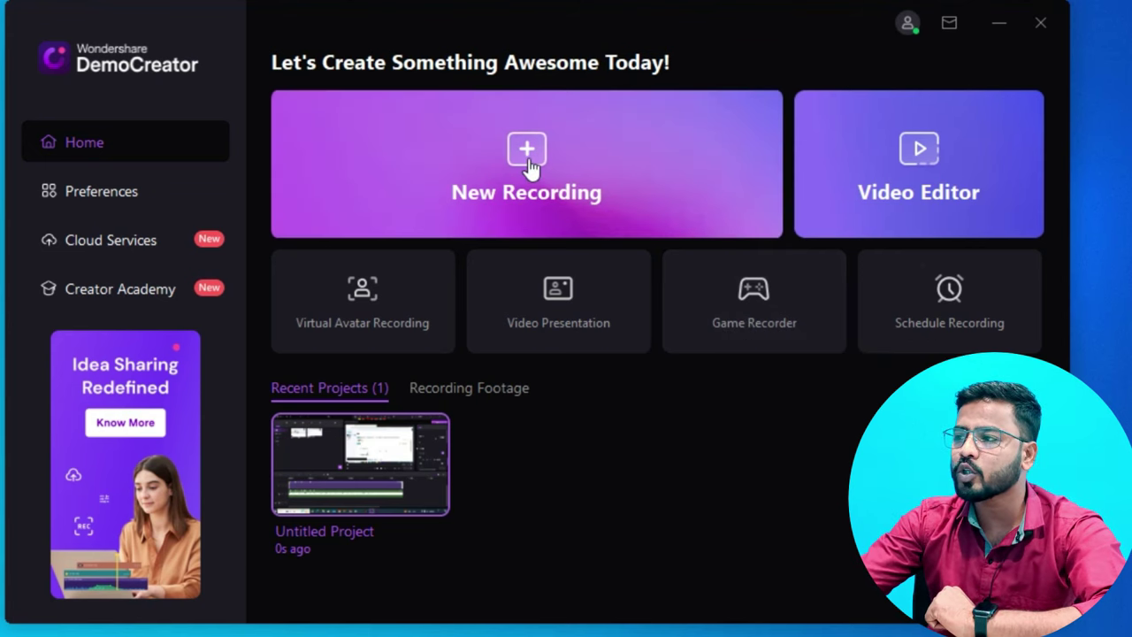
# - Start a New Recording, try the HD 1280×720 capture size, then return to full screen 1600×900
pyautogui.click(531, 167)
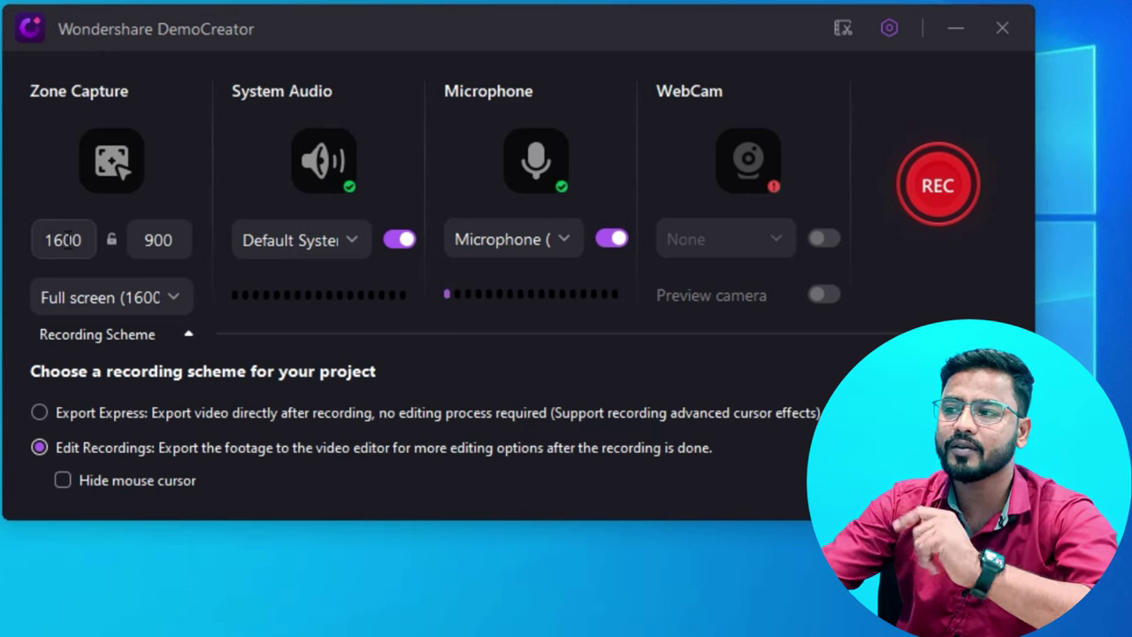
pyautogui.doubleClick(82, 241)
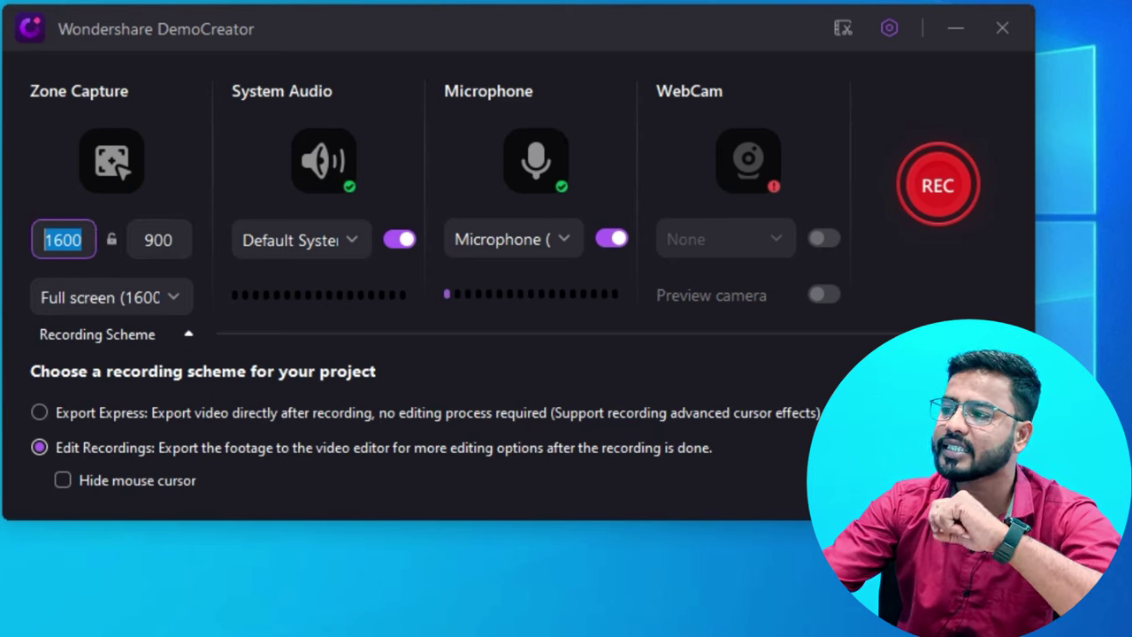
pyautogui.click(149, 297)
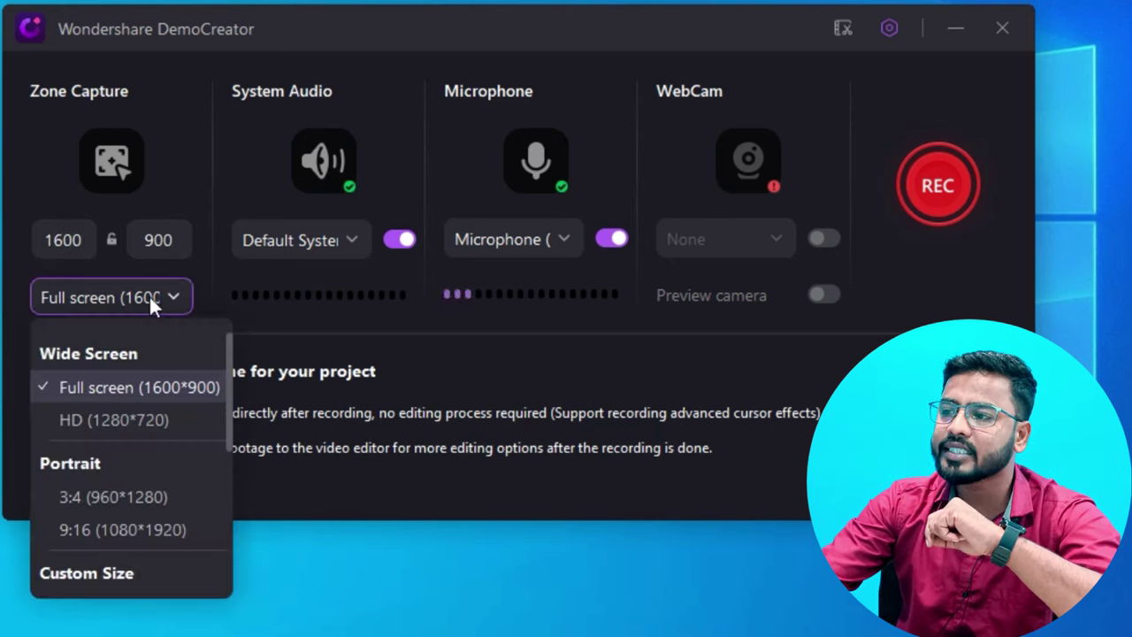
pyautogui.click(107, 421)
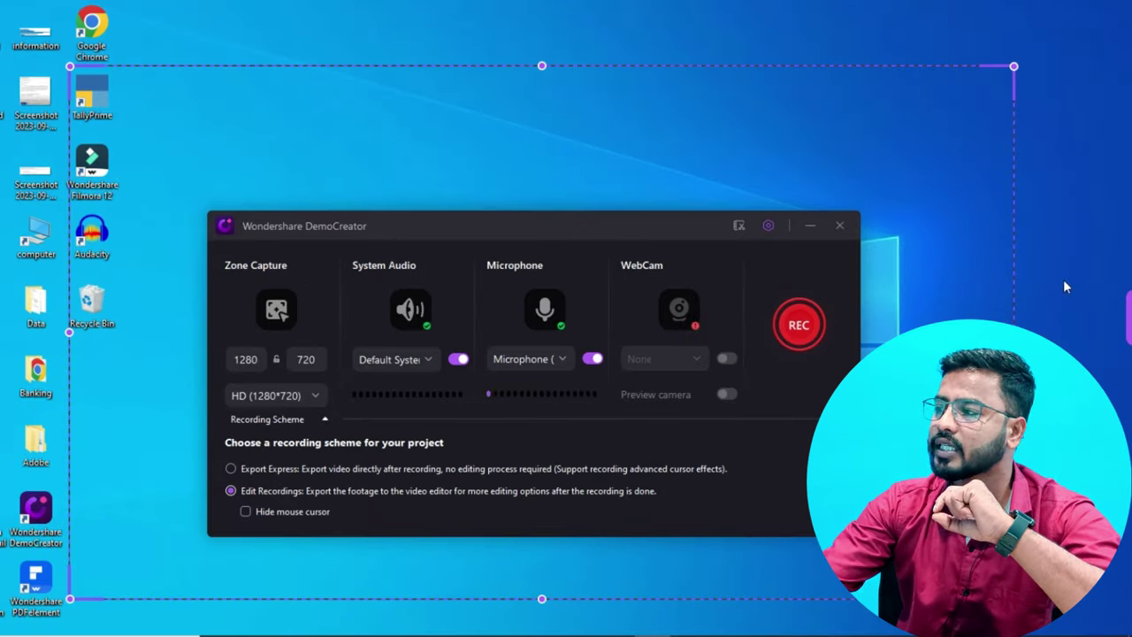
pyautogui.click(148, 297)
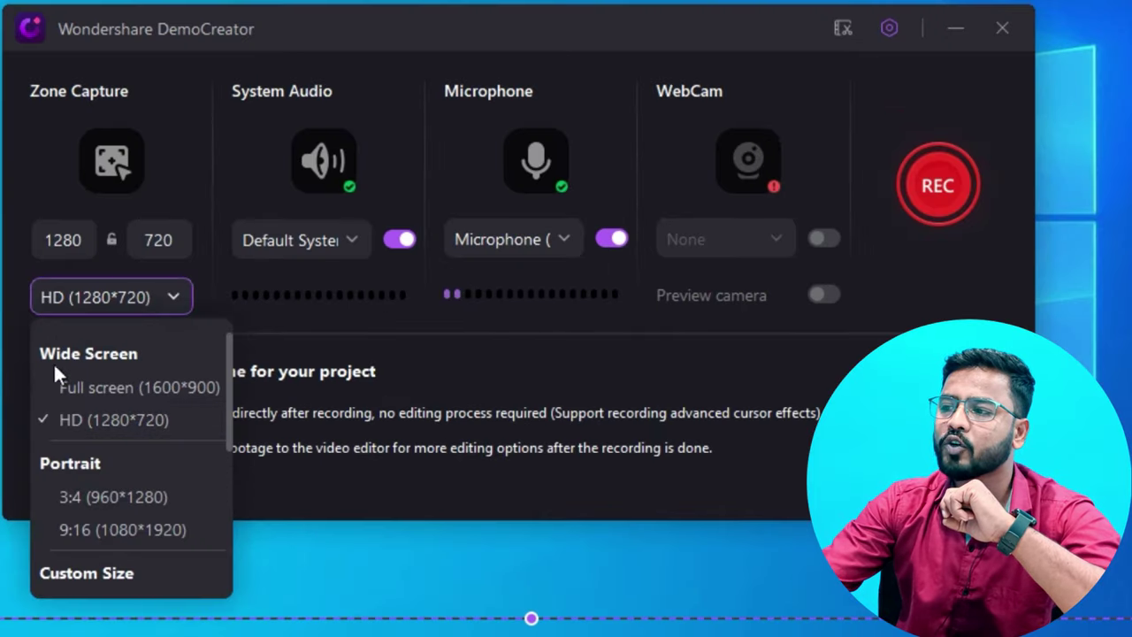
pyautogui.click(79, 386)
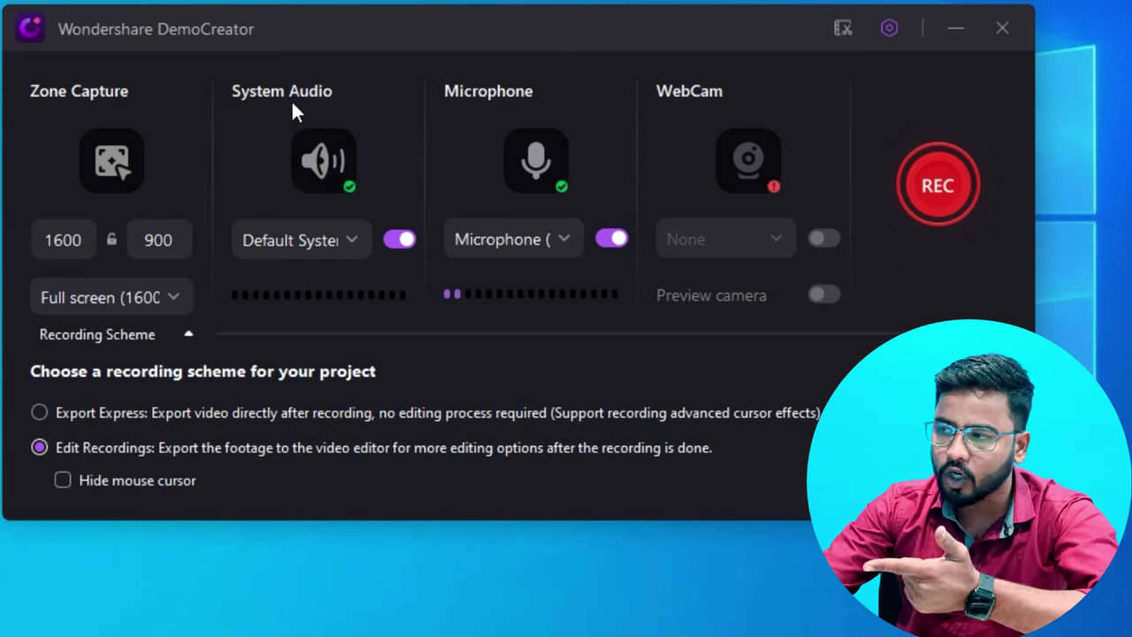
pyautogui.click(320, 156)
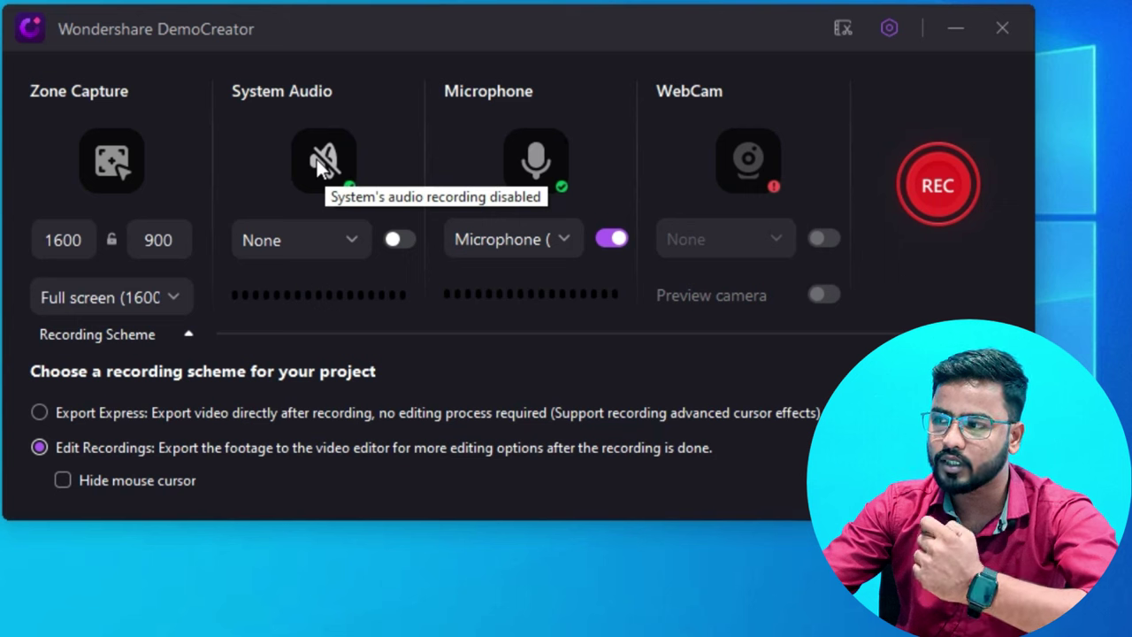
pyautogui.click(318, 161)
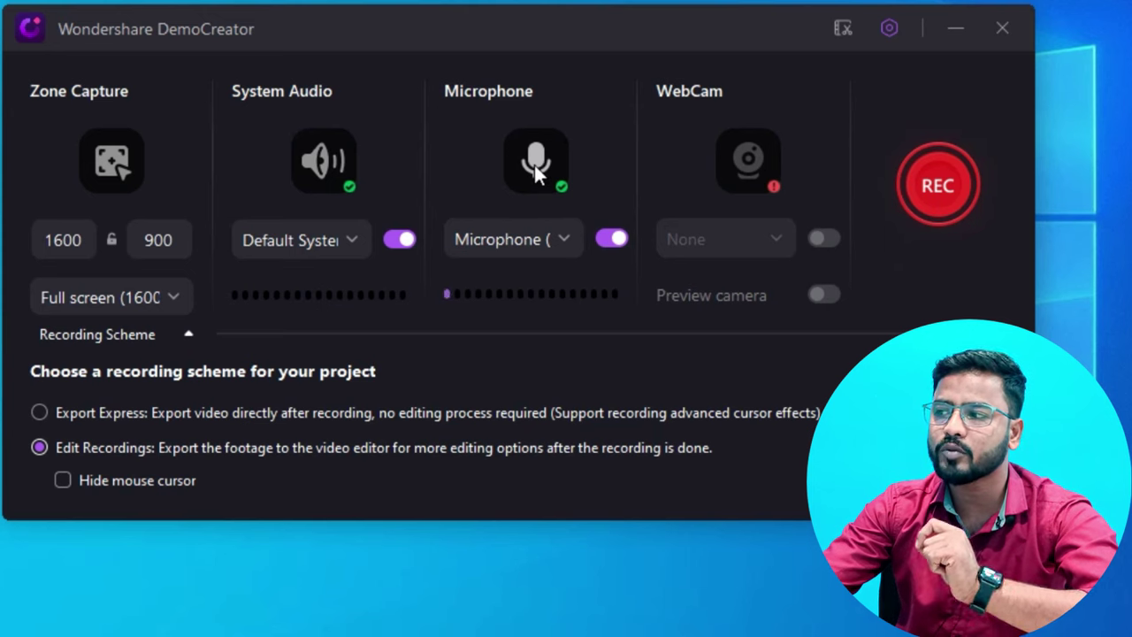
pyautogui.click(562, 241)
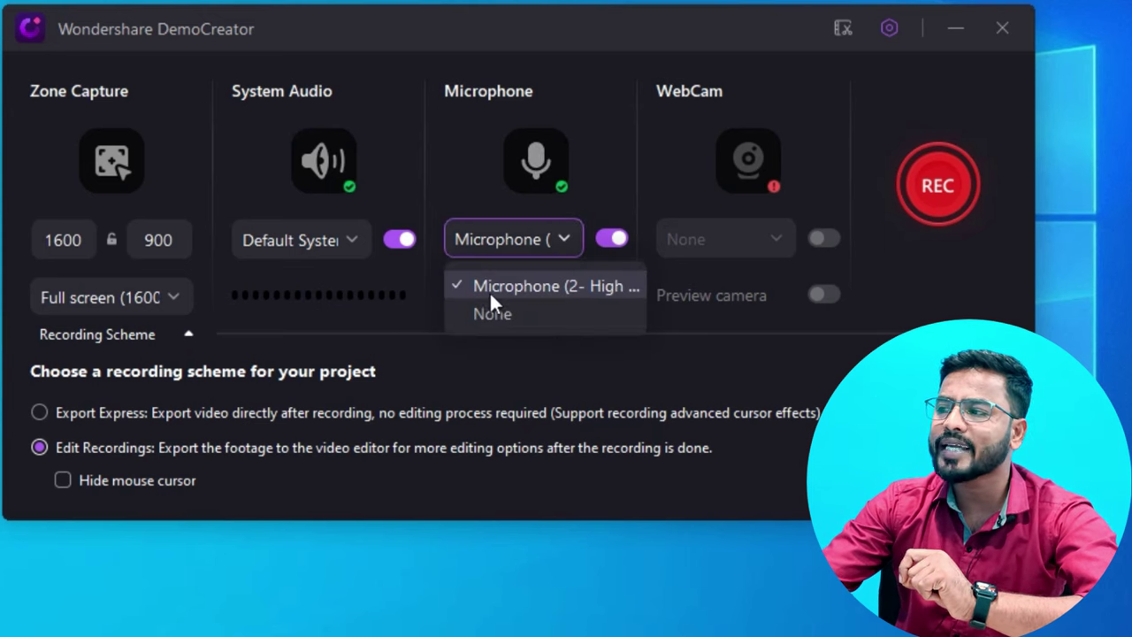
pyautogui.click(552, 282)
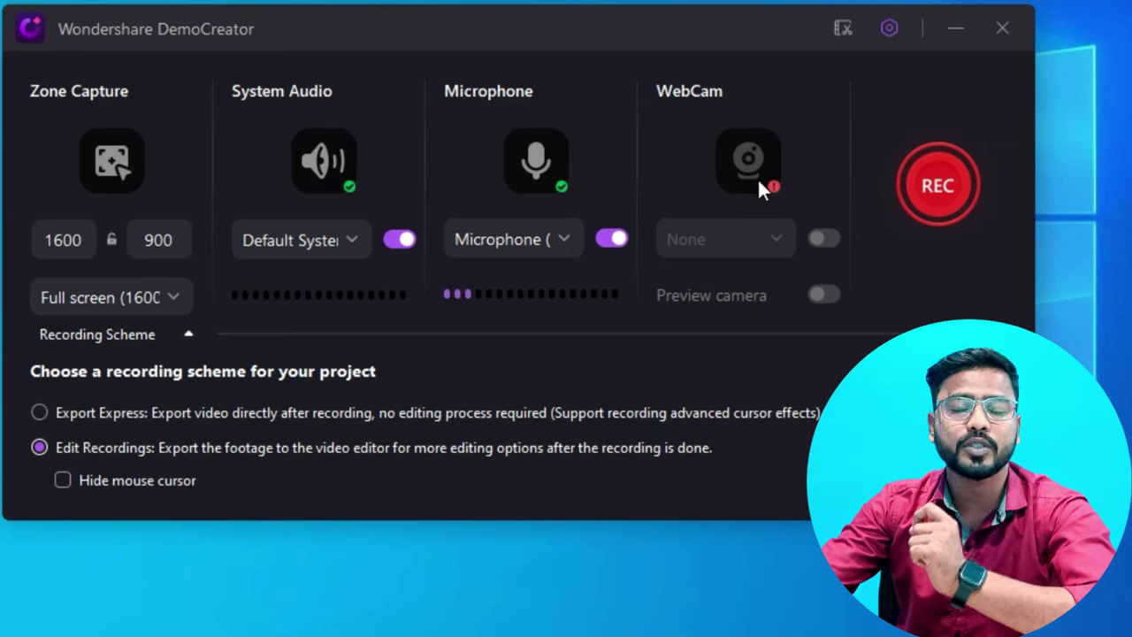
pyautogui.moveTo(762, 179)
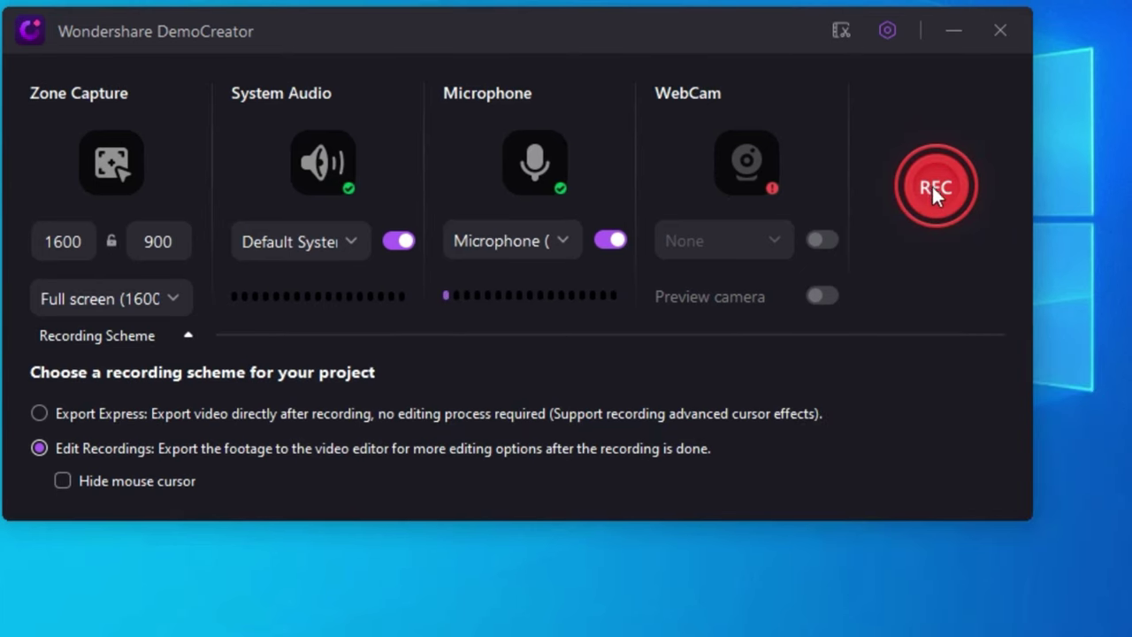
# - Start recording, then create a desktop folder keeping the default name 'New folder' via Ctrl+Shift+N
pyautogui.click(933, 188)
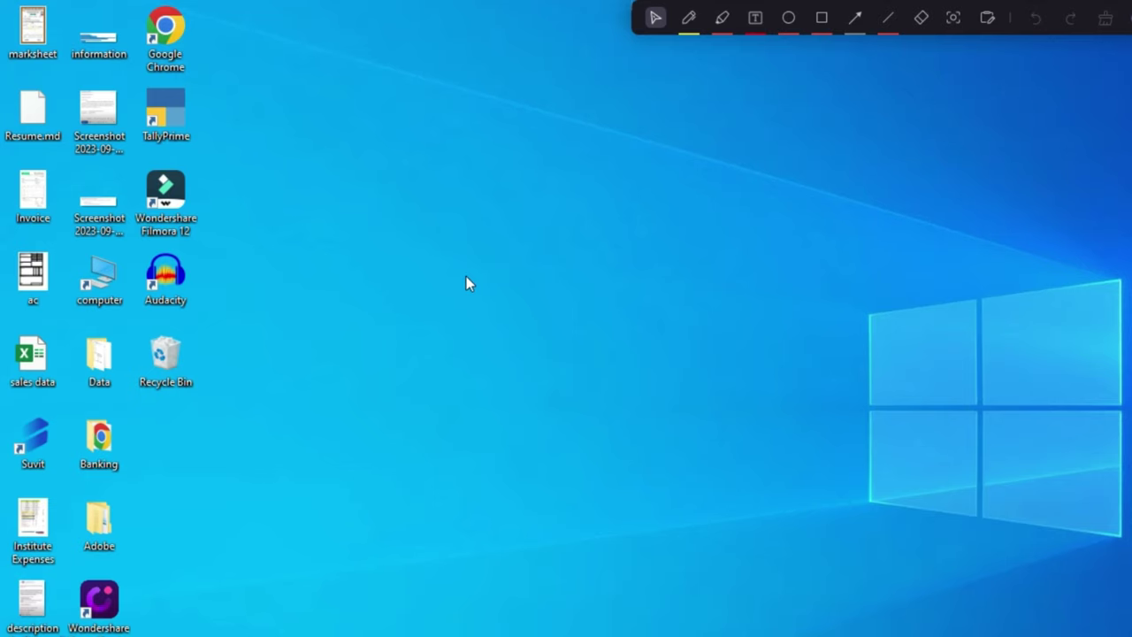
pyautogui.hotkey('ctrl', 'shift', 'n')
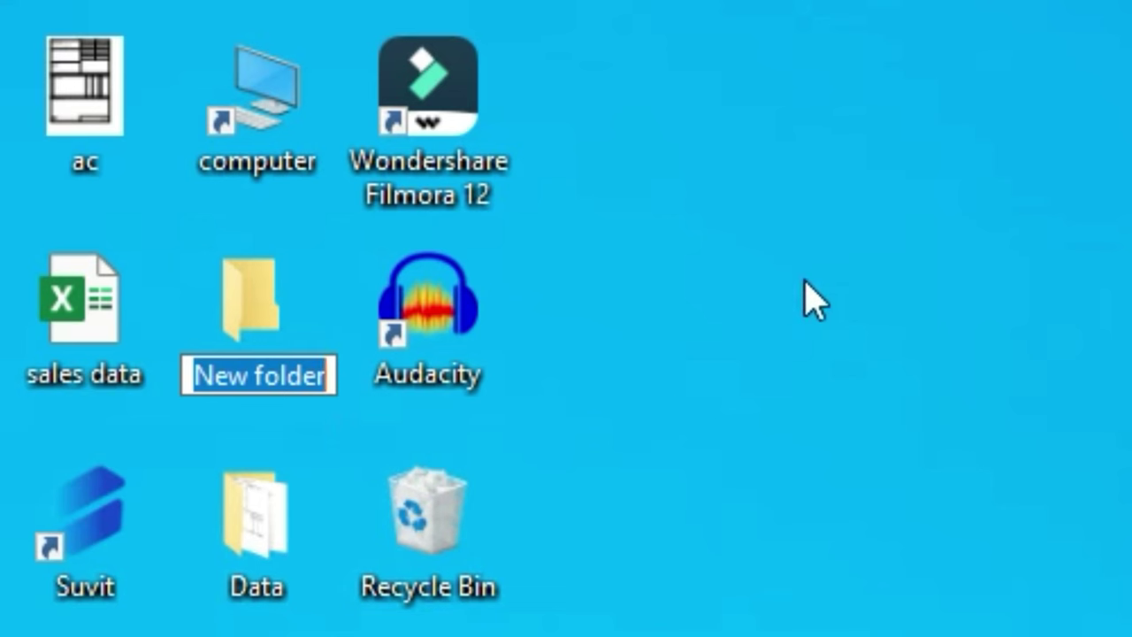
pyautogui.click(832, 288)
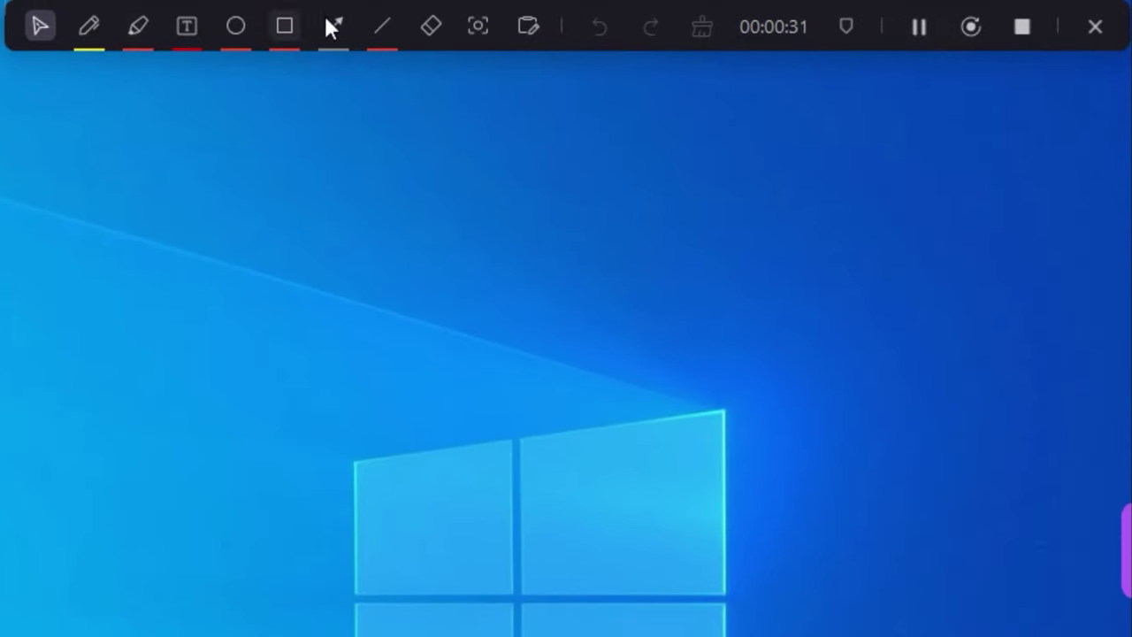
# - With the yellow pen, circle New folder, handwrite 'Ctrl + shift + N', and underline it
pyautogui.click(87, 27)
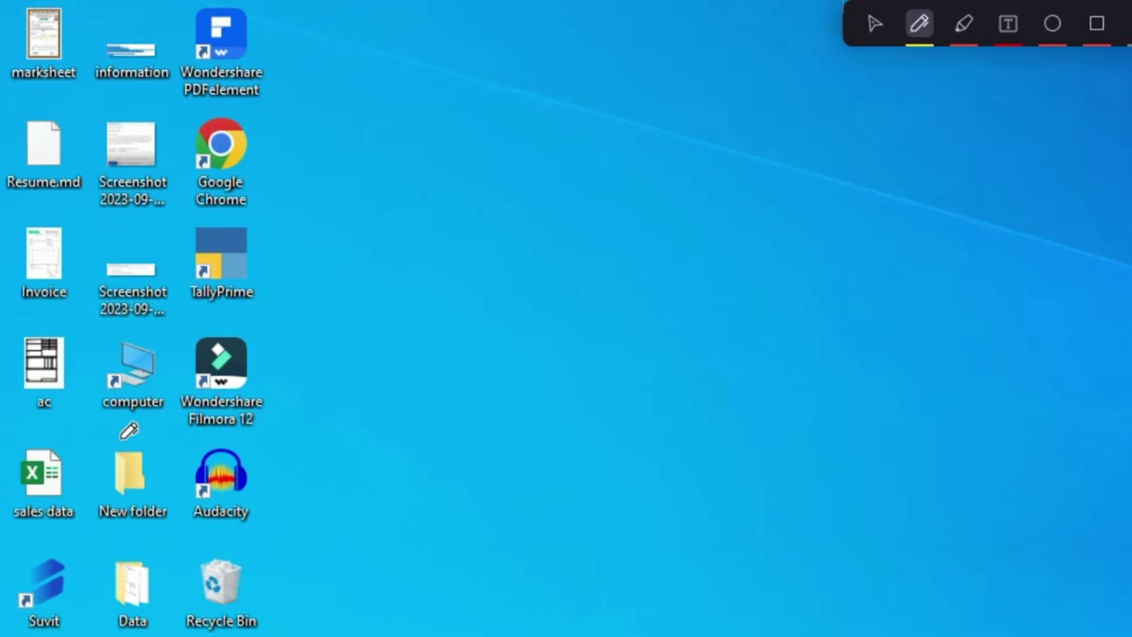
pyautogui.moveTo(122, 439)
pyautogui.mouseDown()
pyautogui.moveTo(177, 531)
pyautogui.moveTo(98, 435)
pyautogui.mouseUp()
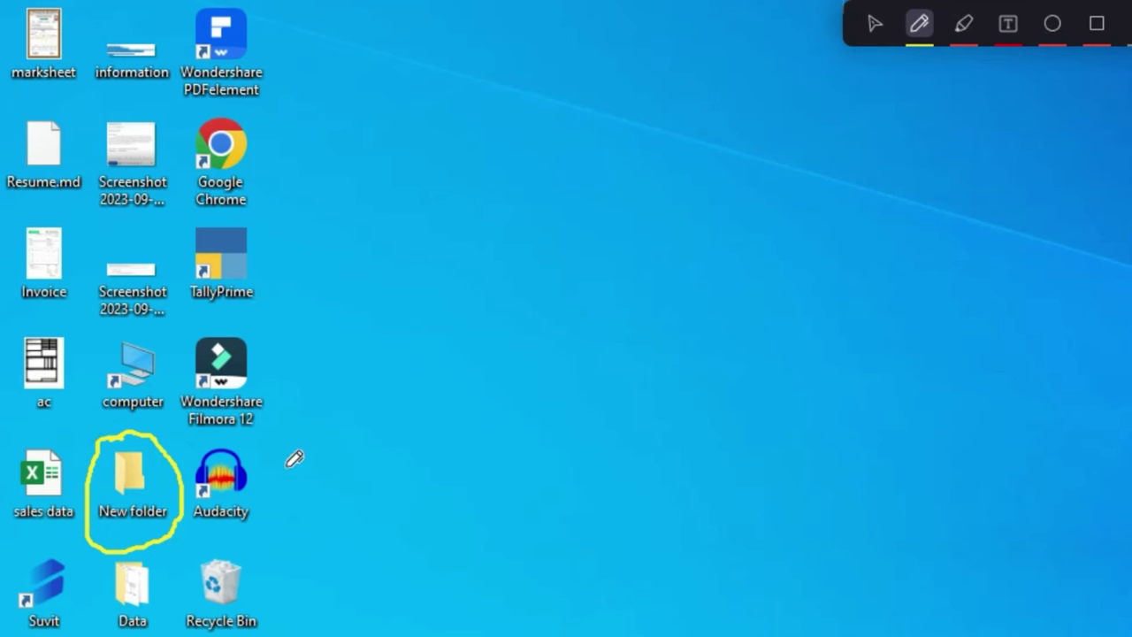
pyautogui.moveTo(502, 414); pyautogui.dragTo(528, 461)
pyautogui.moveTo(508, 424)
pyautogui.mouseDown()
pyautogui.moveTo(552, 417)
pyautogui.moveTo(566, 450)
pyautogui.moveTo(609, 457)
pyautogui.mouseUp()
pyautogui.moveTo(645, 414)
pyautogui.mouseDown()
pyautogui.moveTo(637, 464)
pyautogui.moveTo(677, 434)
pyautogui.moveTo(684, 456)
pyautogui.moveTo(703, 422)
pyautogui.moveTo(758, 440)
pyautogui.mouseUp()
pyautogui.moveTo(771, 384); pyautogui.dragTo(765, 476)
pyautogui.moveTo(757, 437)
pyautogui.mouseDown()
pyautogui.moveTo(781, 431)
pyautogui.moveTo(796, 460)
pyautogui.moveTo(813, 428)
pyautogui.mouseUp()
pyautogui.moveTo(839, 392)
pyautogui.mouseDown()
pyautogui.moveTo(836, 460)
pyautogui.moveTo(864, 426)
pyautogui.moveTo(903, 469)
pyautogui.moveTo(917, 396)
pyautogui.moveTo(864, 469)
pyautogui.mouseUp()
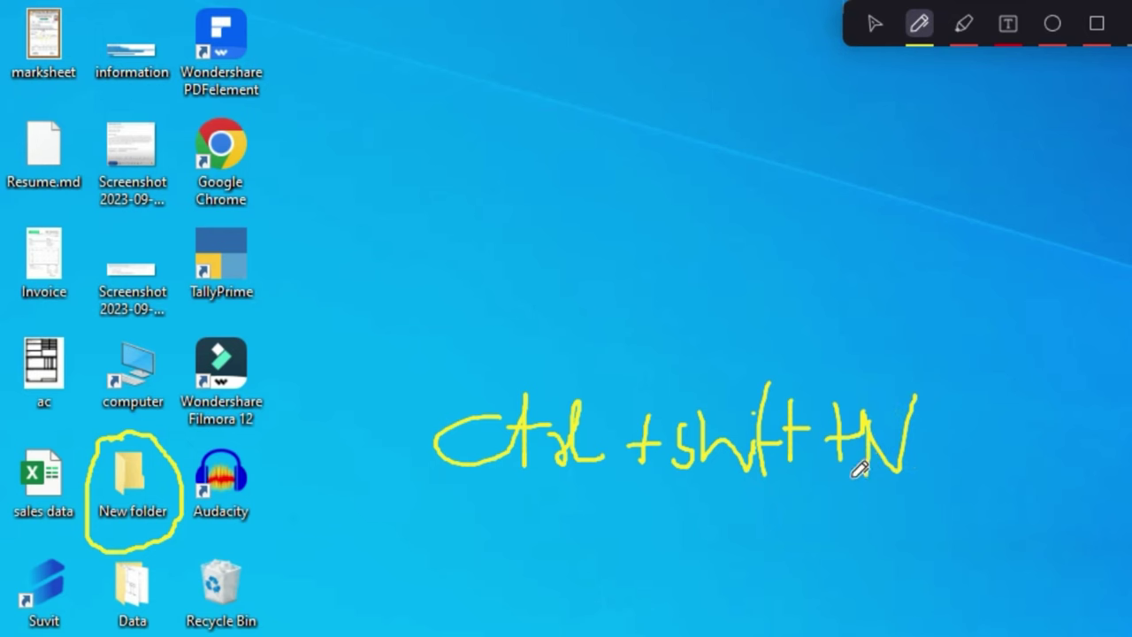
pyautogui.moveTo(453, 500); pyautogui.dragTo(941, 495)
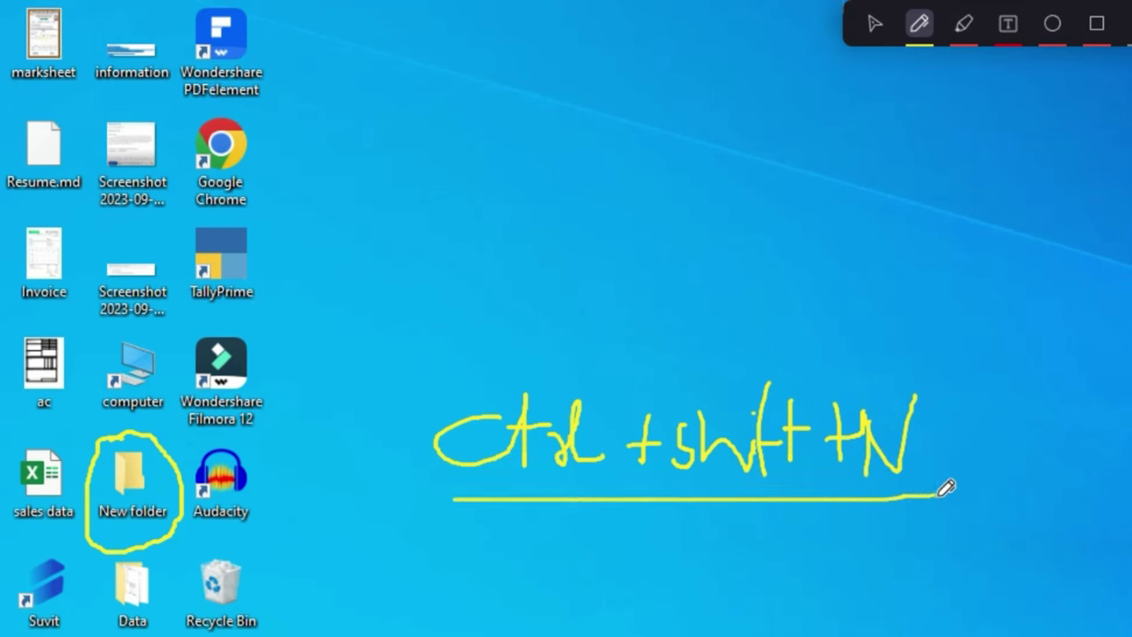
# - In green highlighter, mark above the handwritten shortcut and under the TallyPrime and Google Chrome labels
pyautogui.click(964, 37)
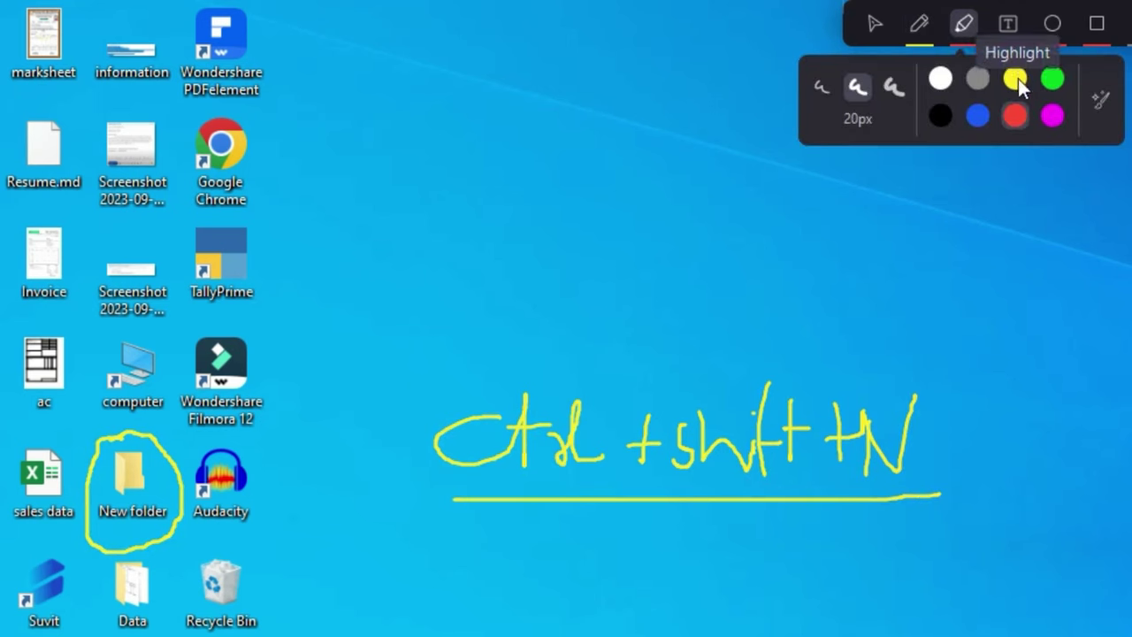
pyautogui.click(1018, 79)
pyautogui.moveTo(414, 353); pyautogui.dragTo(952, 354)
pyautogui.moveTo(177, 317); pyautogui.dragTo(281, 319)
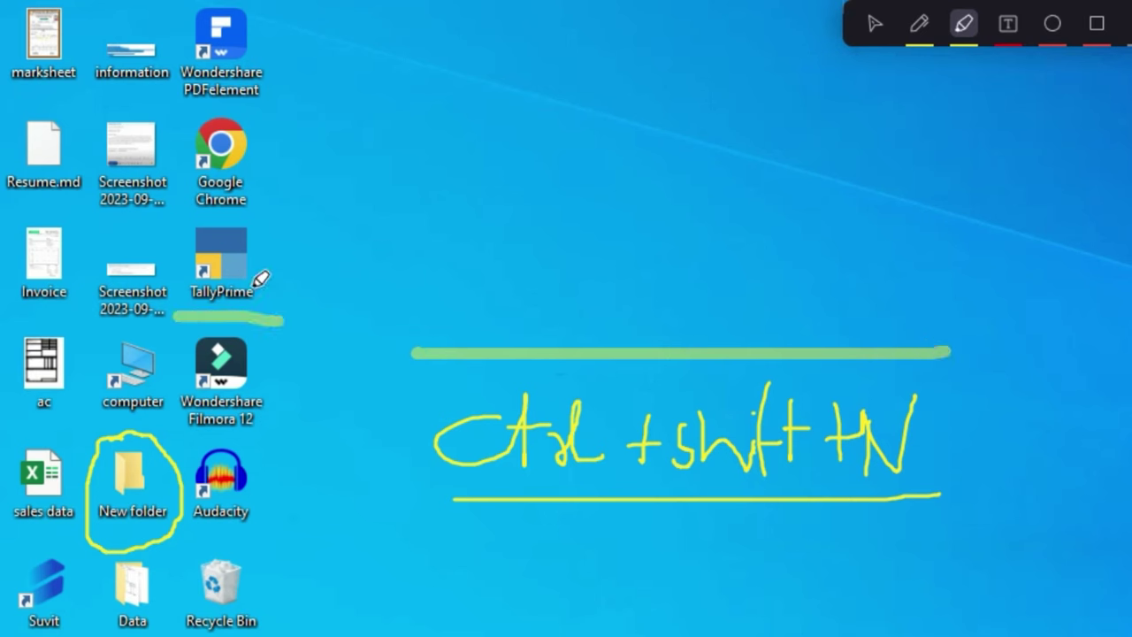
pyautogui.moveTo(178, 221); pyautogui.dragTo(251, 211)
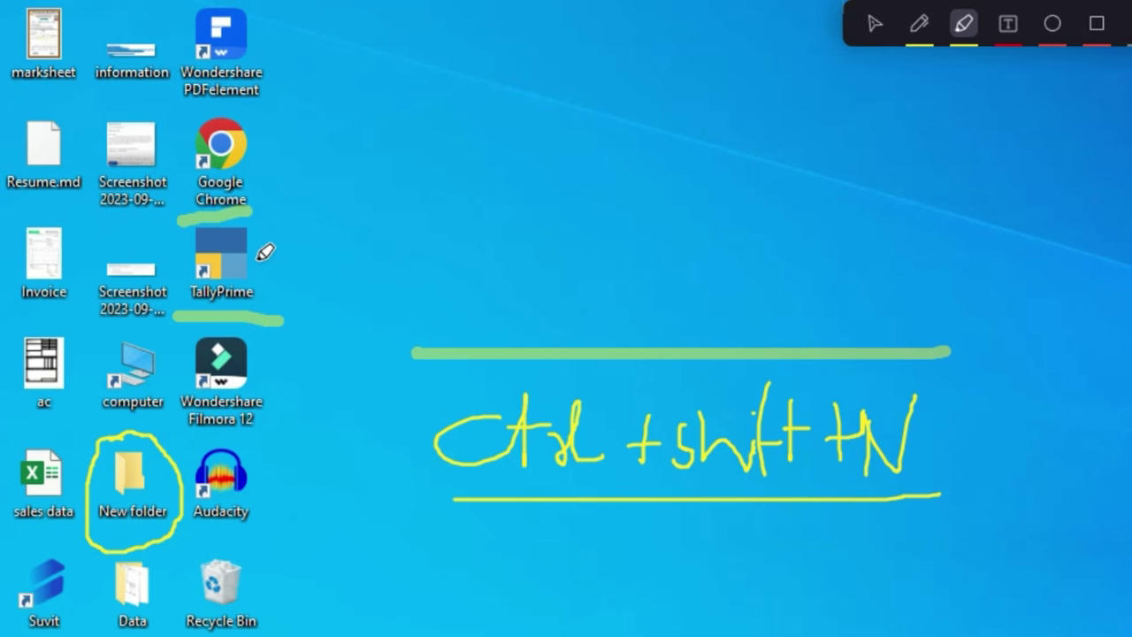
# - Add a 12pt red text label 'ctrl + shift + n' above the highlighted line
pyautogui.click(1009, 32)
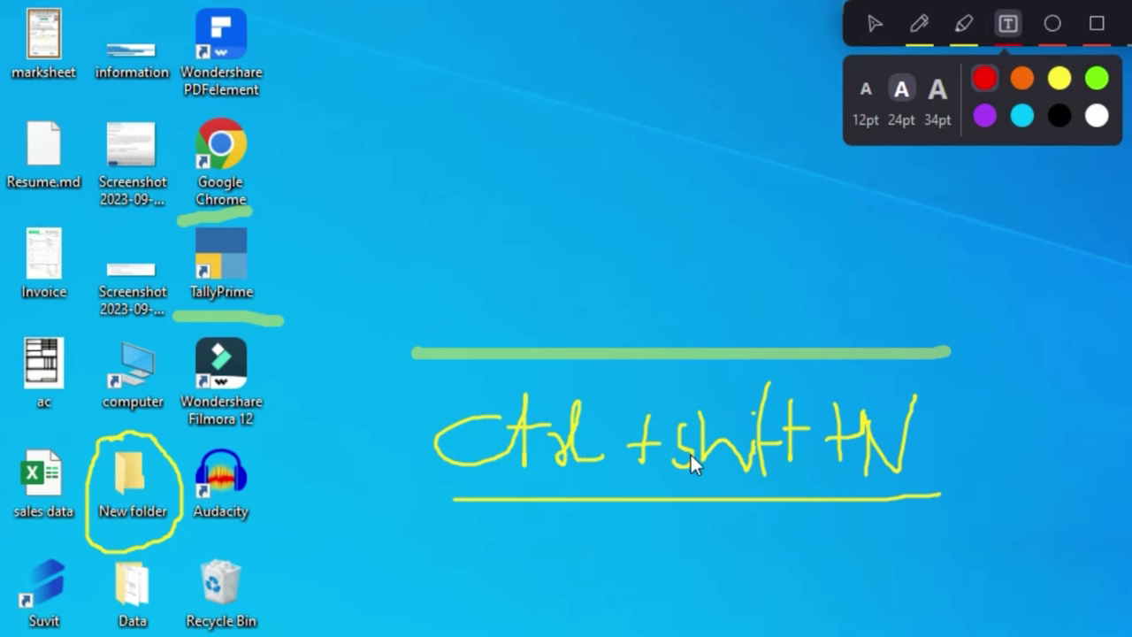
pyautogui.click(869, 88)
pyautogui.click(832, 256)
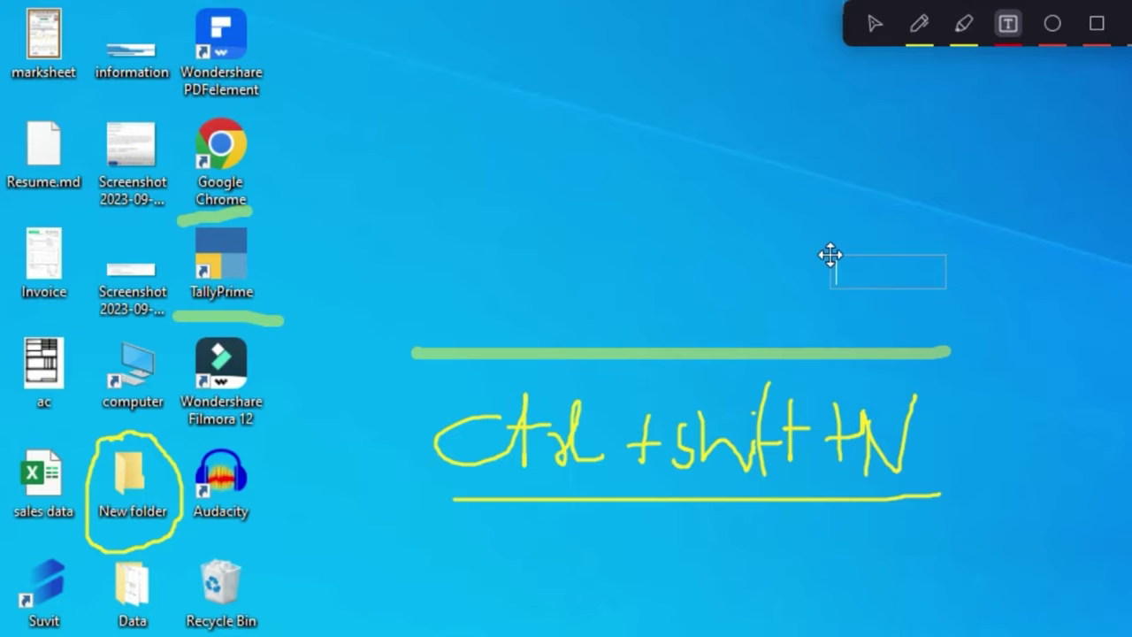
pyautogui.write('ctr')
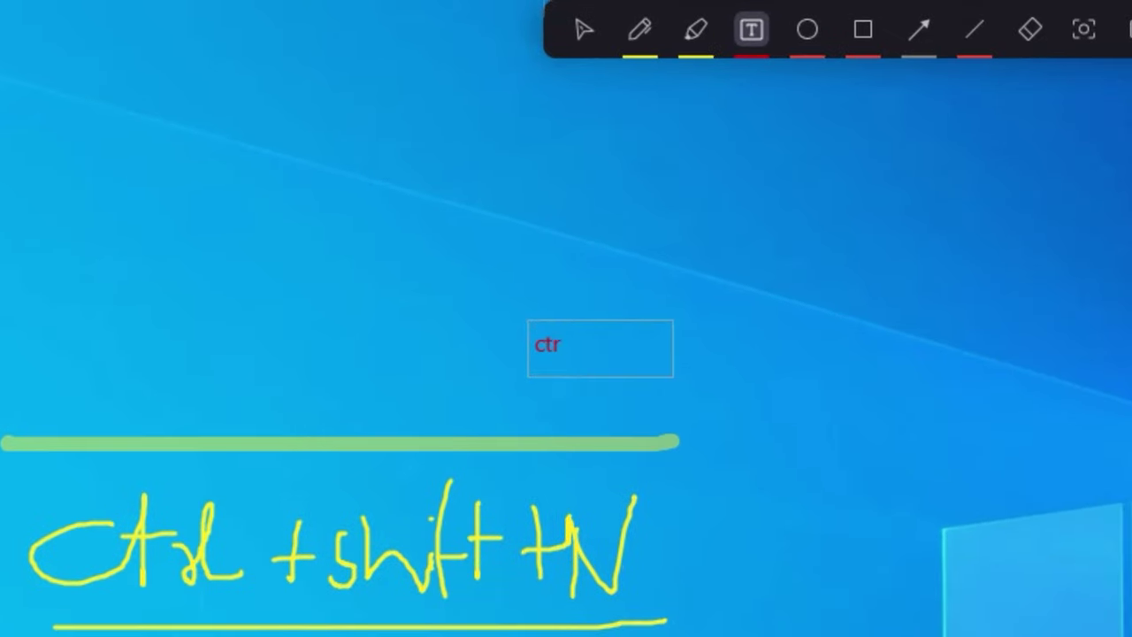
pyautogui.write('l + shift ')
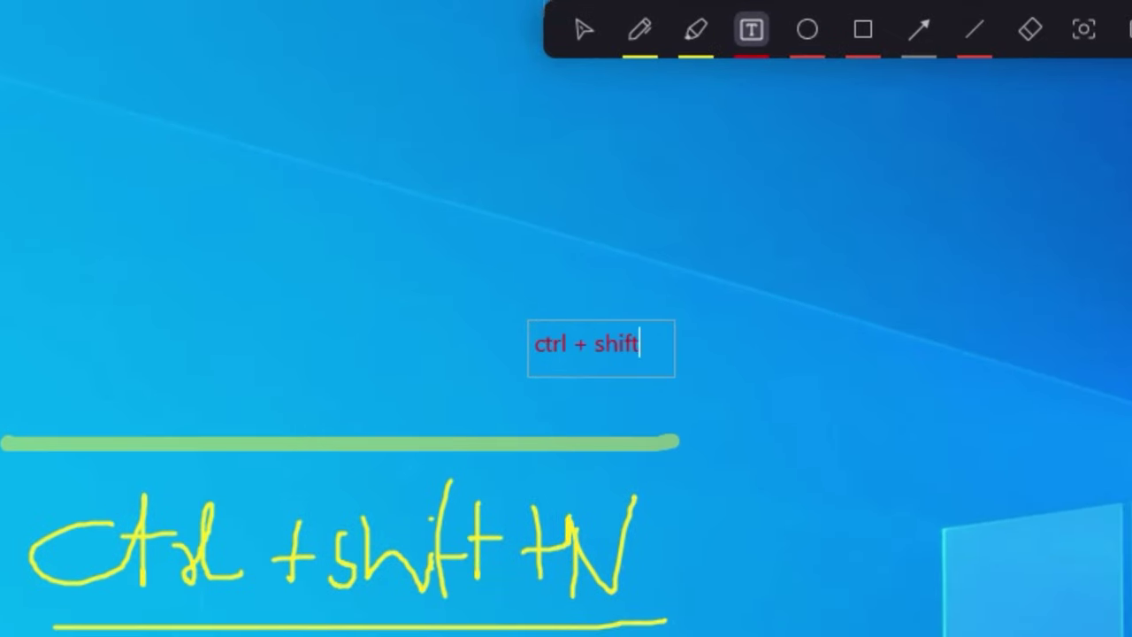
pyautogui.write('+ n')
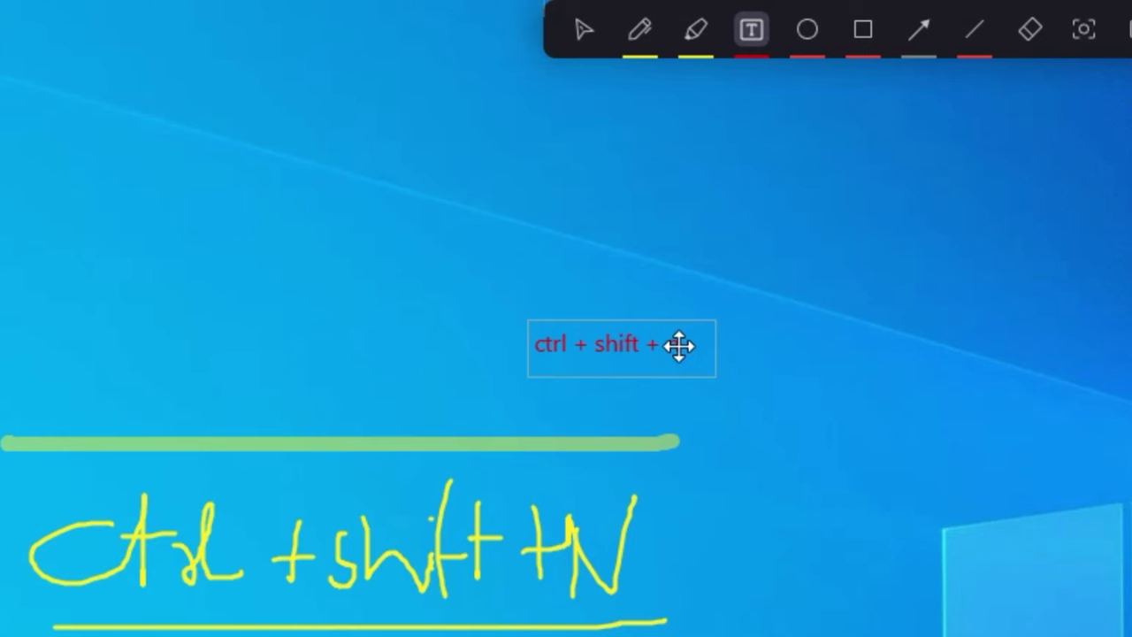
pyautogui.click(773, 295)
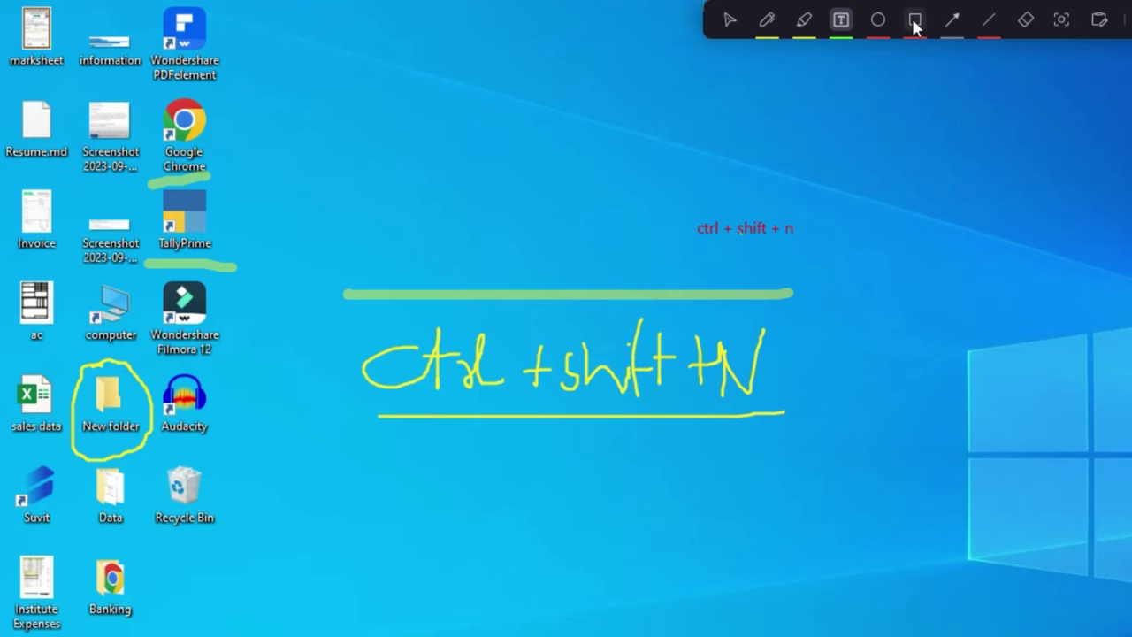
# - Draw a green ellipse around the first Screenshot icon
pyautogui.click(864, 29)
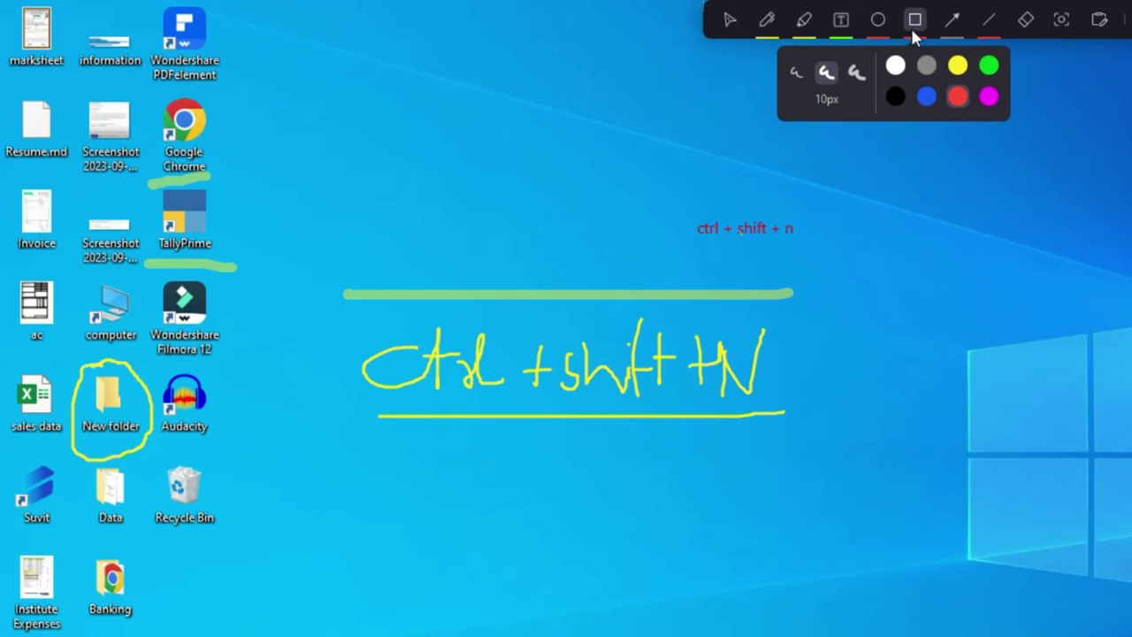
pyautogui.click(883, 26)
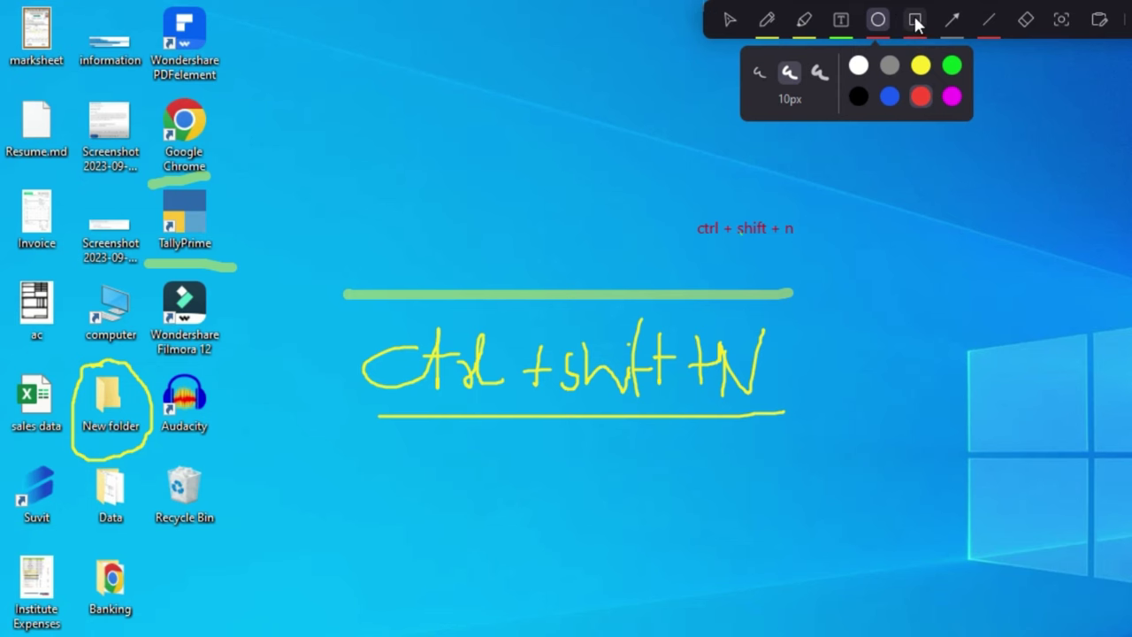
pyautogui.click(952, 66)
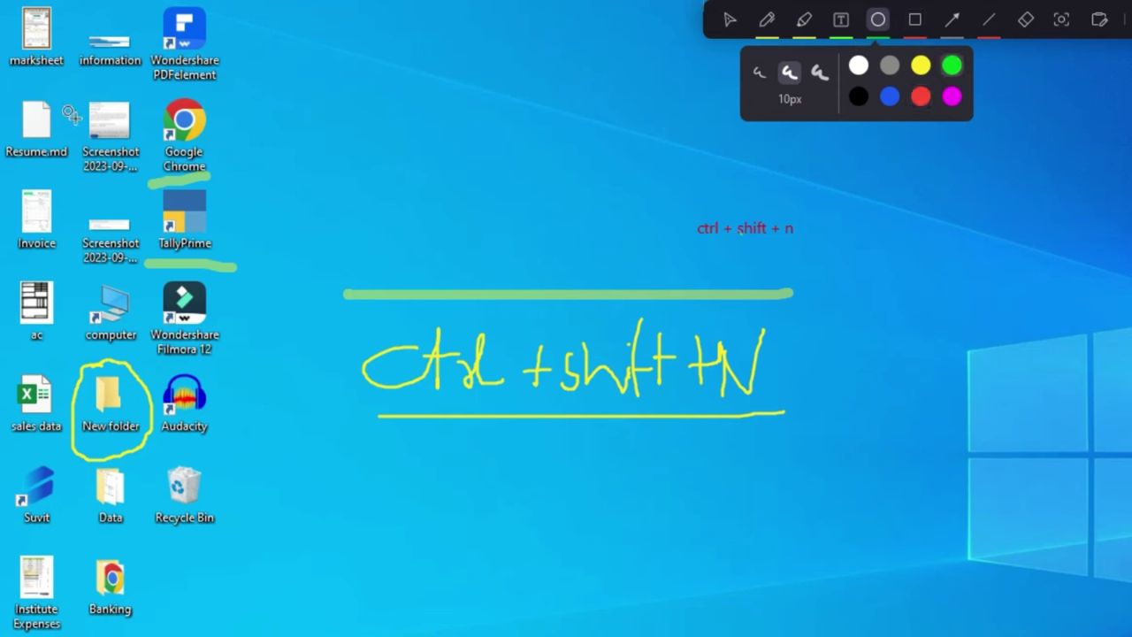
pyautogui.moveTo(69, 89); pyautogui.dragTo(154, 180)
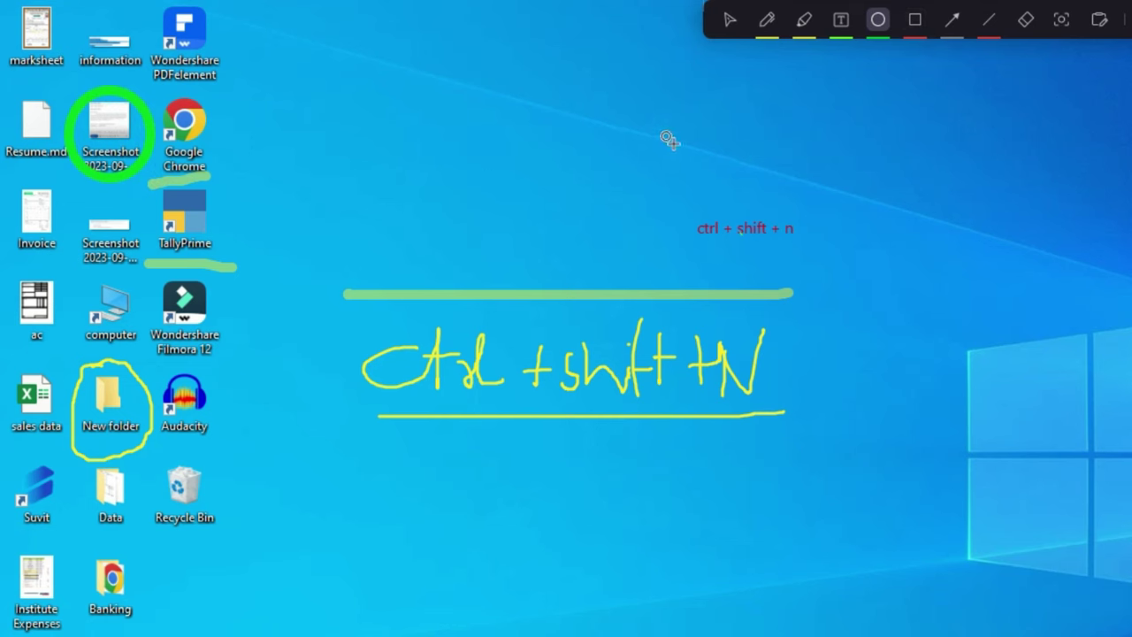
# - Draw a grey arrow and a yellow arrow pointing at the New folder icon
pyautogui.click(954, 21)
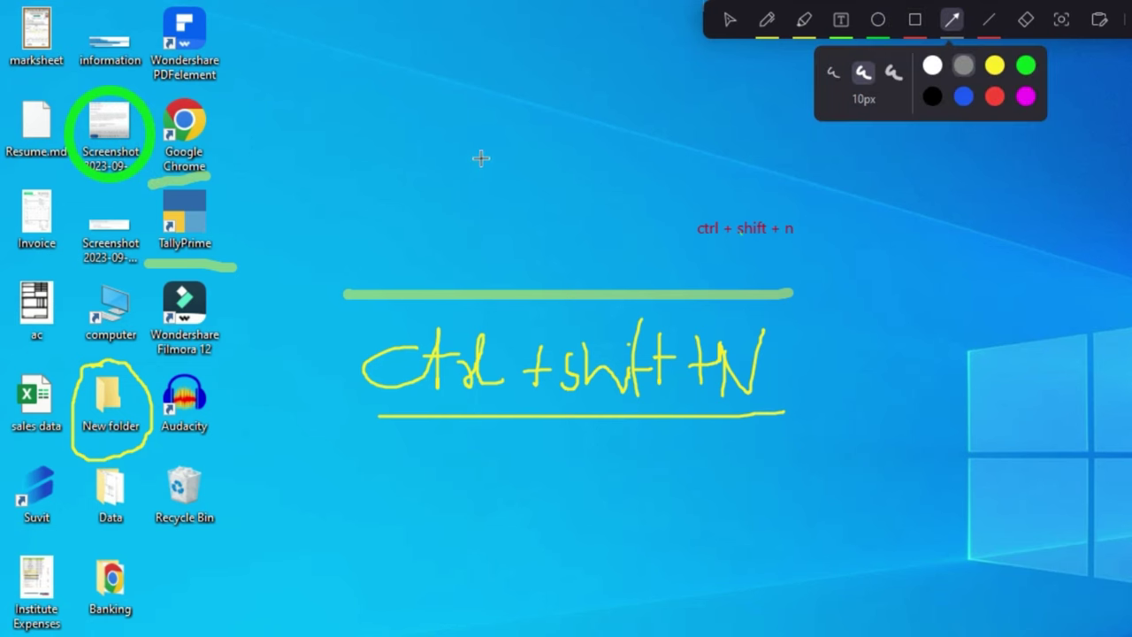
pyautogui.moveTo(467, 166); pyautogui.dragTo(150, 385)
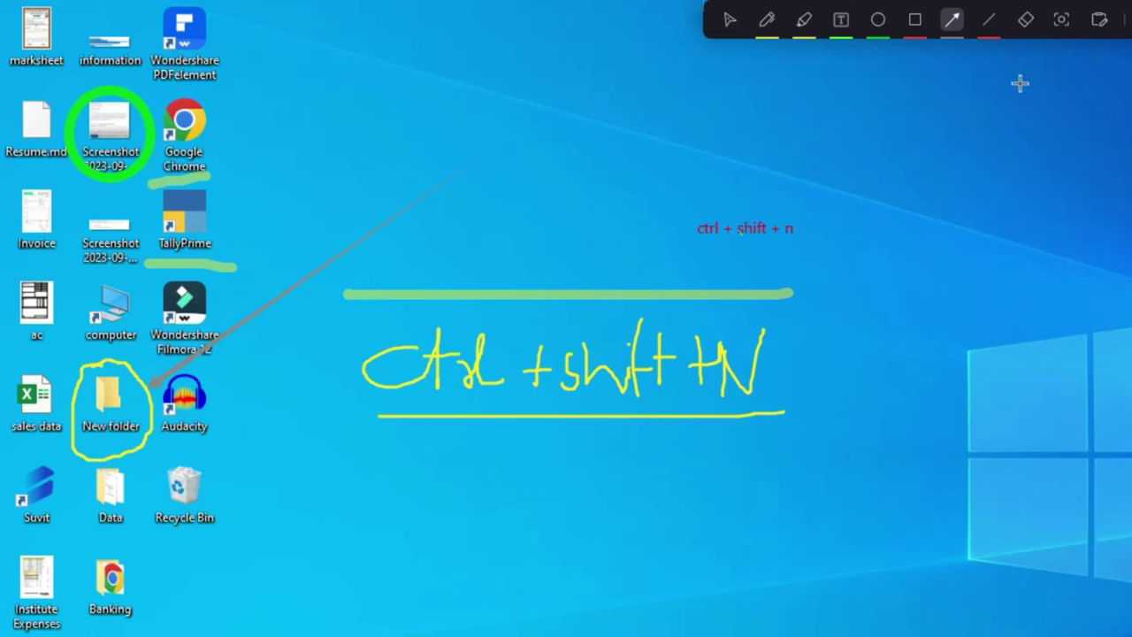
pyautogui.click(954, 21)
pyautogui.click(994, 67)
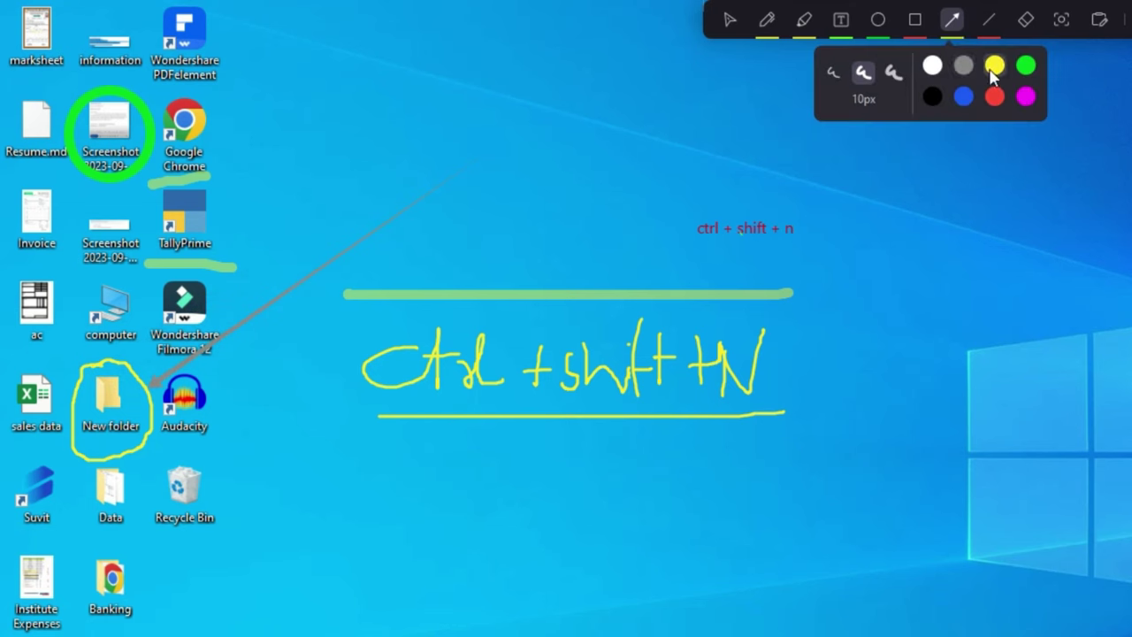
pyautogui.moveTo(429, 77)
pyautogui.mouseDown()
pyautogui.moveTo(194, 267)
pyautogui.moveTo(123, 352)
pyautogui.mouseUp()
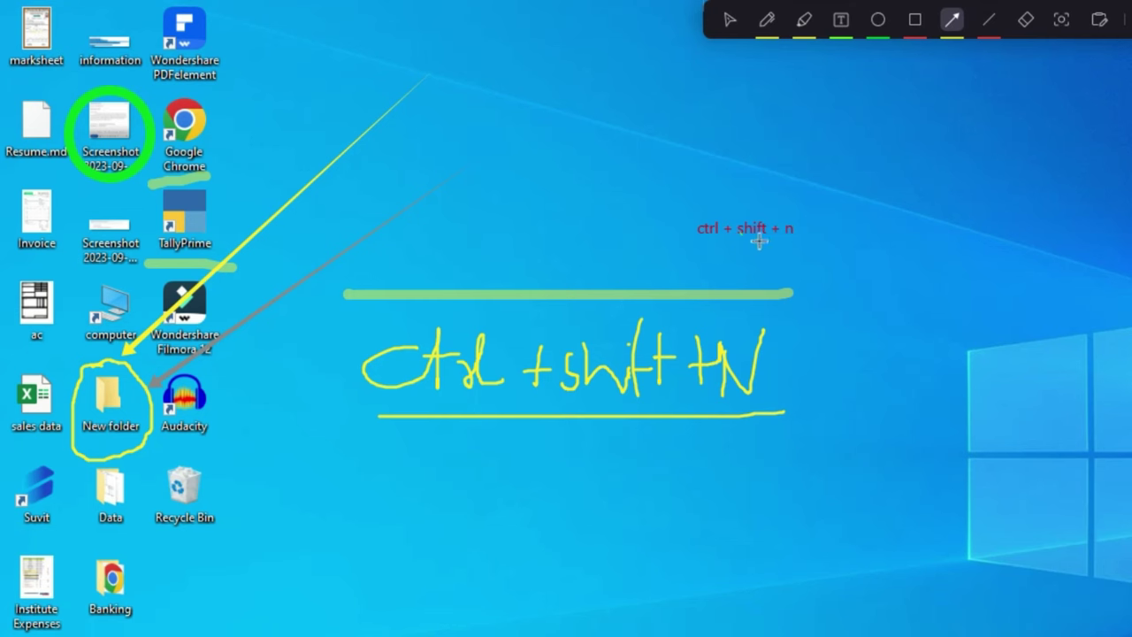
# - Erase the text, highlight and handwritten shortcut, then clear all remaining drawings
pyautogui.click(1027, 19)
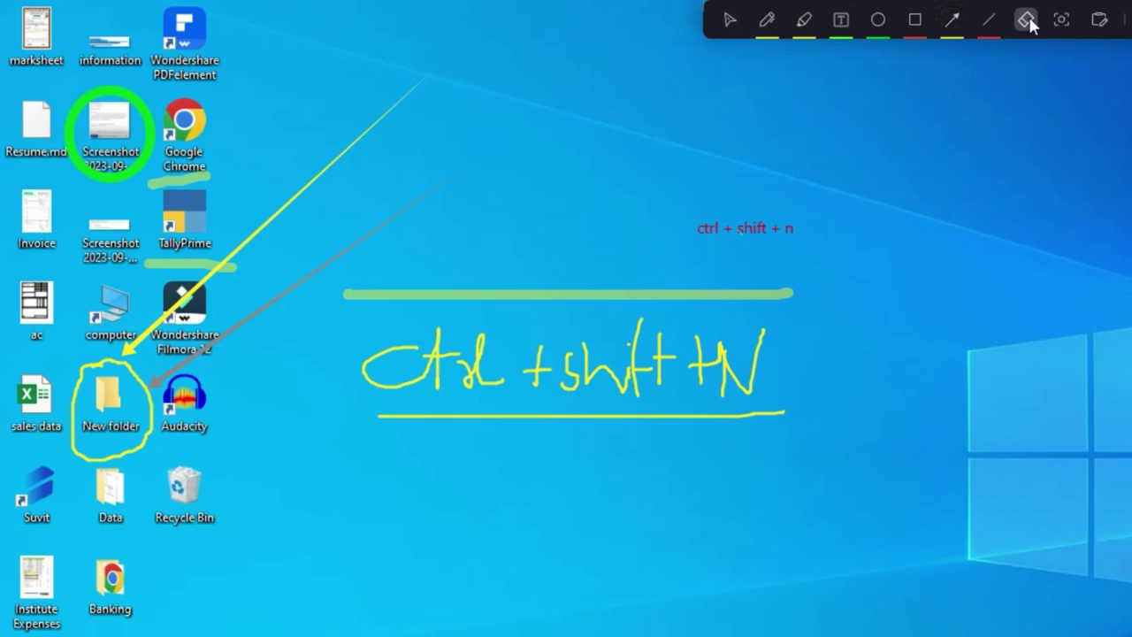
pyautogui.moveTo(741, 197)
pyautogui.mouseDown()
pyautogui.moveTo(747, 326)
pyautogui.moveTo(462, 366)
pyautogui.moveTo(807, 257)
pyautogui.mouseUp()
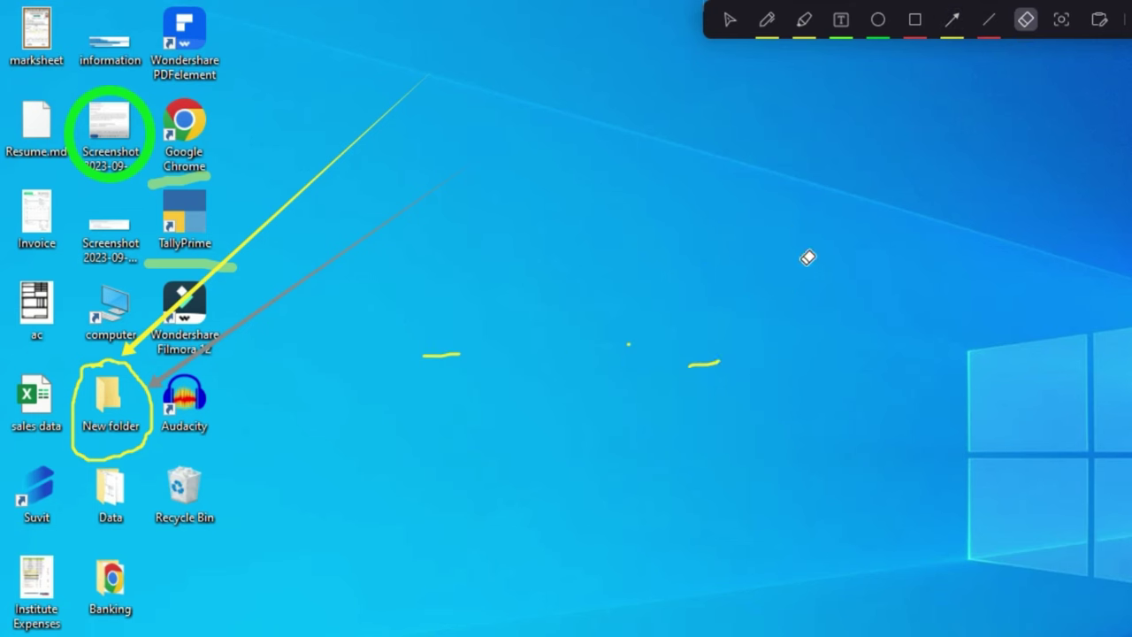
pyautogui.moveTo(735, 343)
pyautogui.mouseDown()
pyautogui.moveTo(711, 380)
pyautogui.moveTo(622, 349)
pyautogui.moveTo(441, 354)
pyautogui.mouseUp()
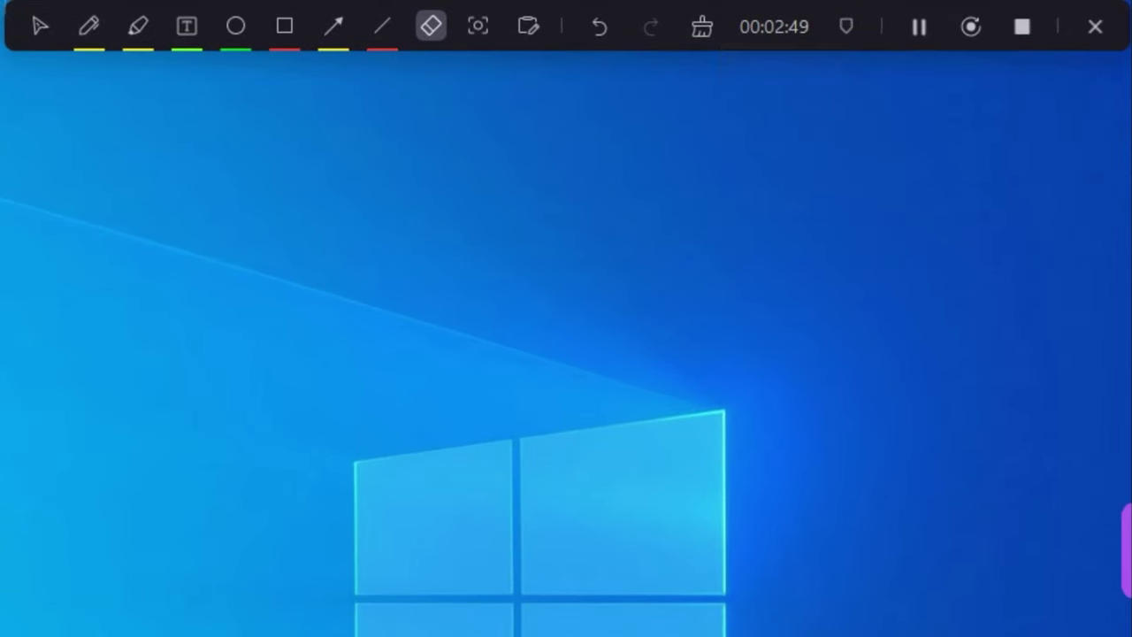
pyautogui.click(706, 35)
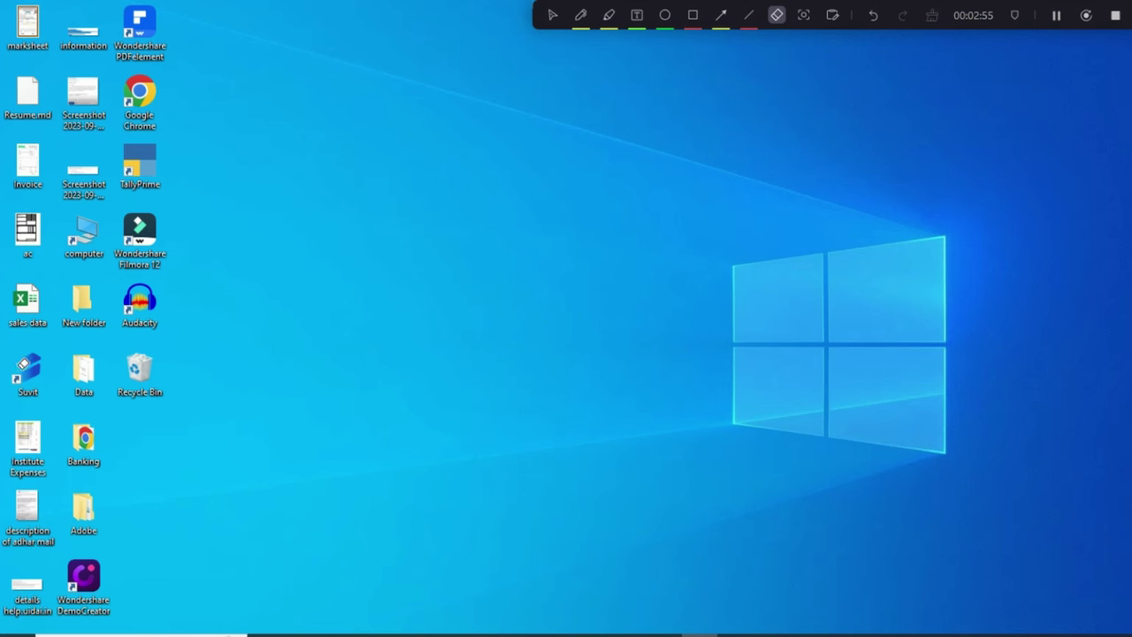
# - Undo the clear to restore the drawings, then stop recording so the clip opens in the editor
pyautogui.click(872, 15)
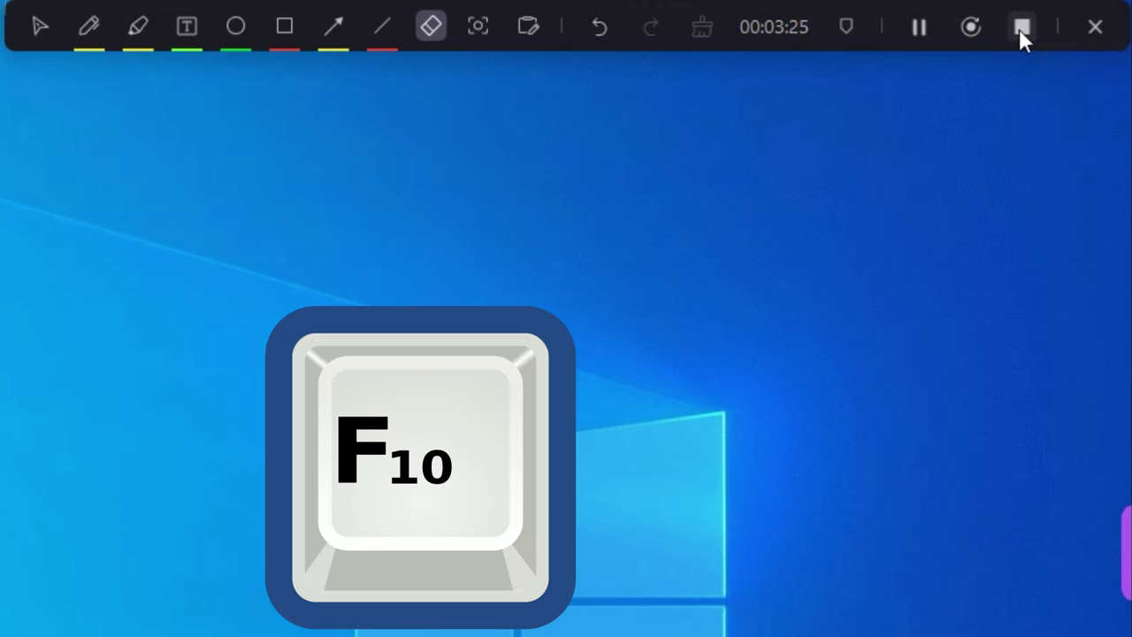
pyautogui.click(1022, 30)
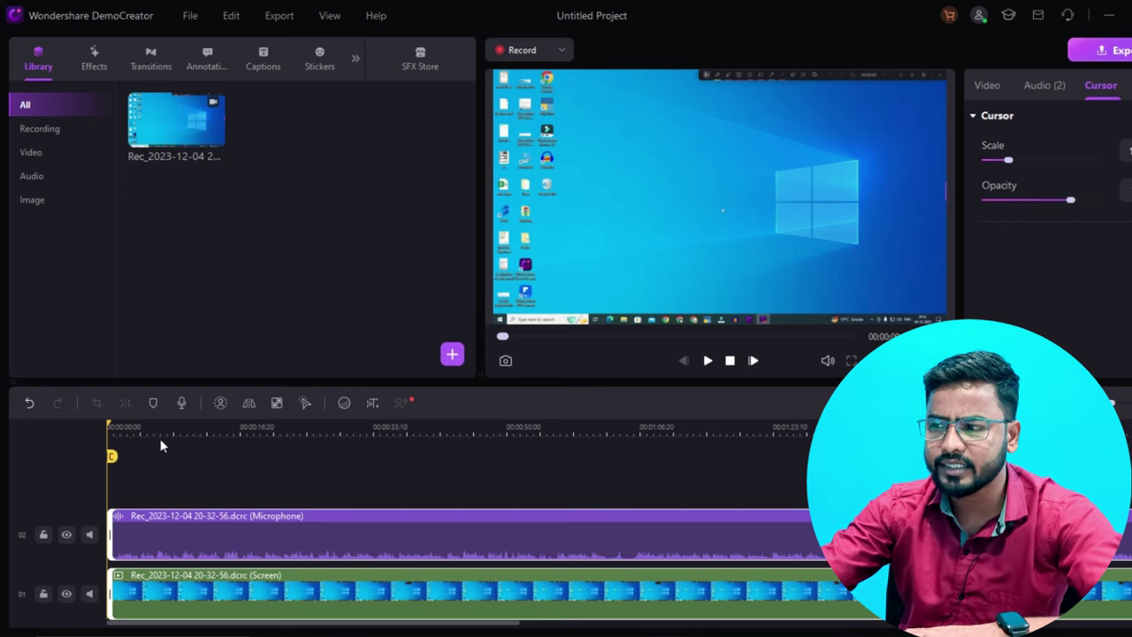
# - Split both tracks at the playhead, delete the opening pieces, and shift the remaining clips to 0
pyautogui.click(217, 428)
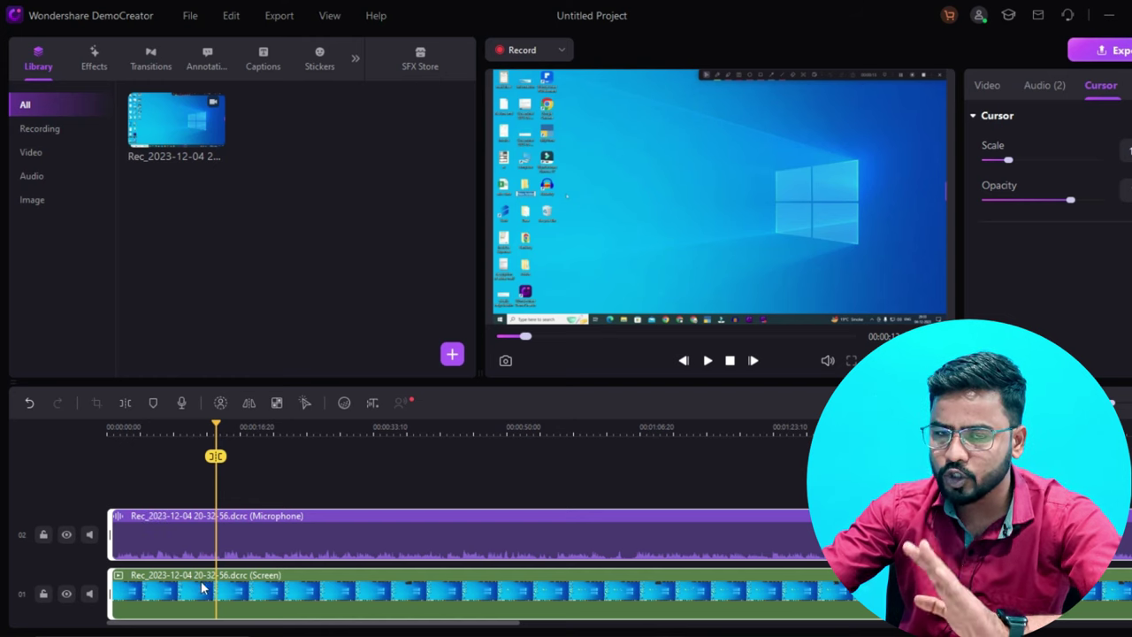
pyautogui.moveTo(315, 475); pyautogui.dragTo(296, 610)
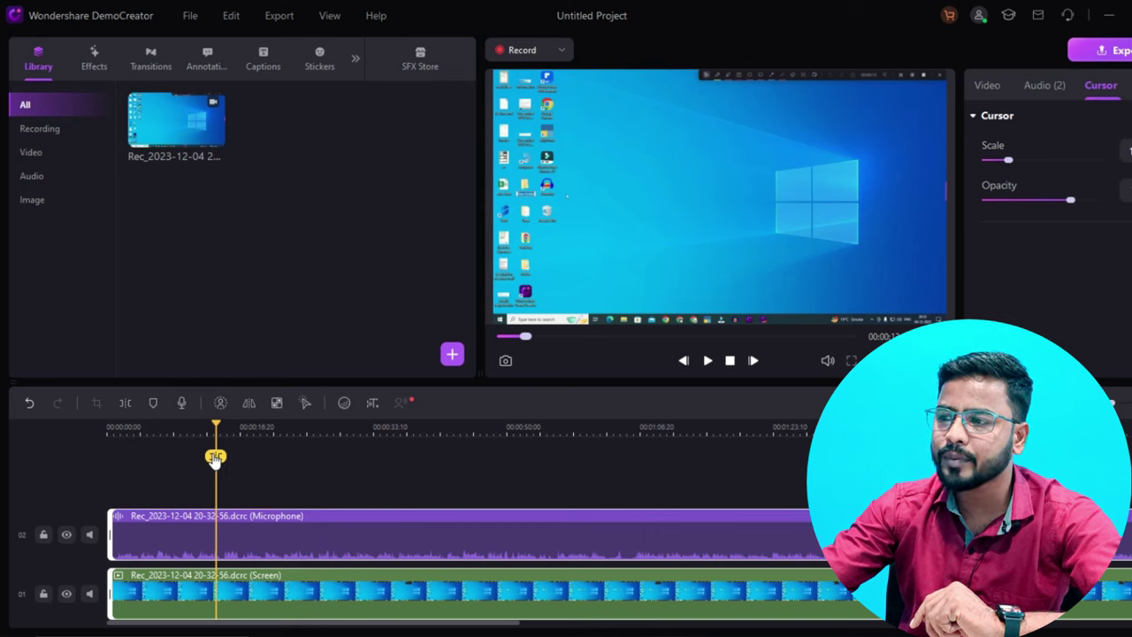
pyautogui.click(216, 457)
pyautogui.moveTo(168, 487); pyautogui.dragTo(155, 601)
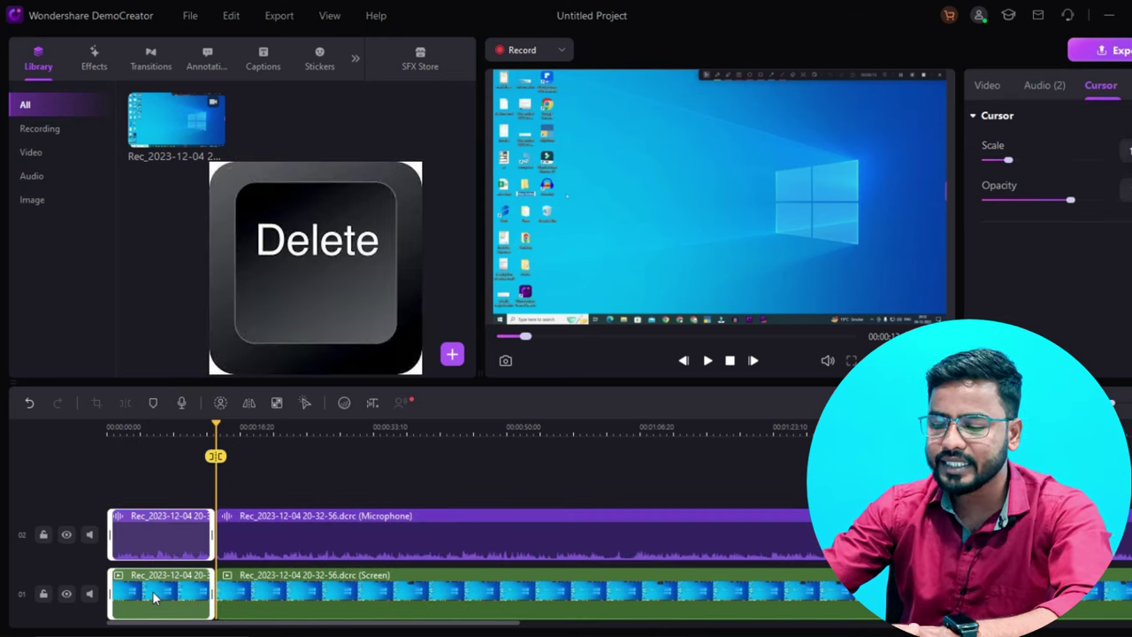
pyautogui.press('Delete')
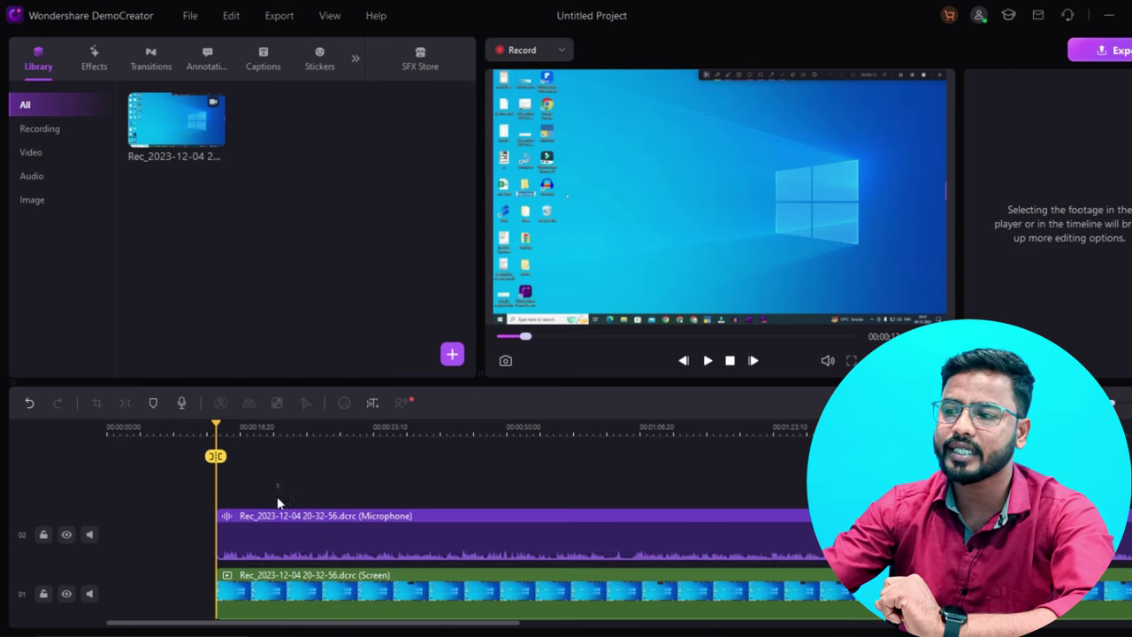
pyautogui.moveTo(280, 543); pyautogui.dragTo(137, 534)
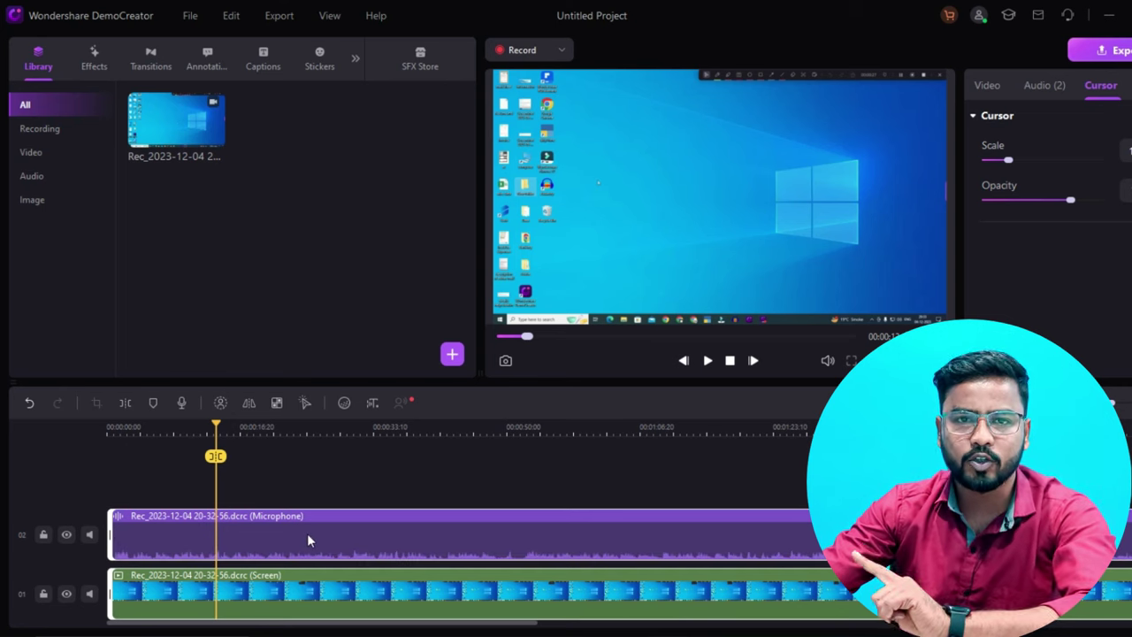
# - Select the Screen clip and play the trimmed recording from near the start, then stop
pyautogui.click(347, 482)
pyautogui.click(294, 603)
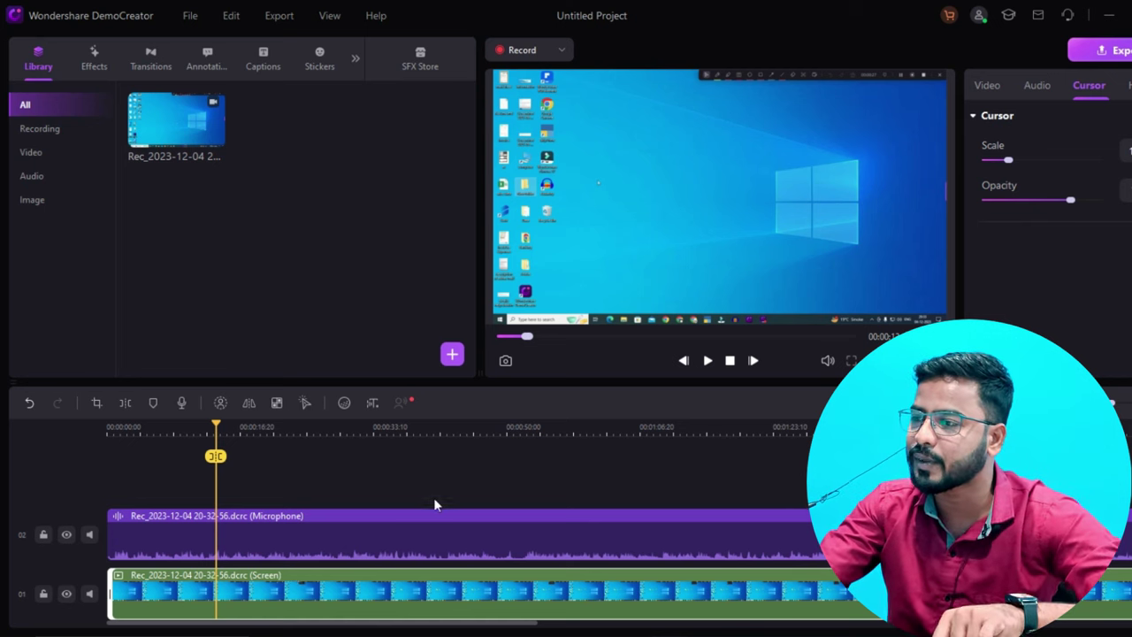
pyautogui.click(175, 429)
pyautogui.press('space')
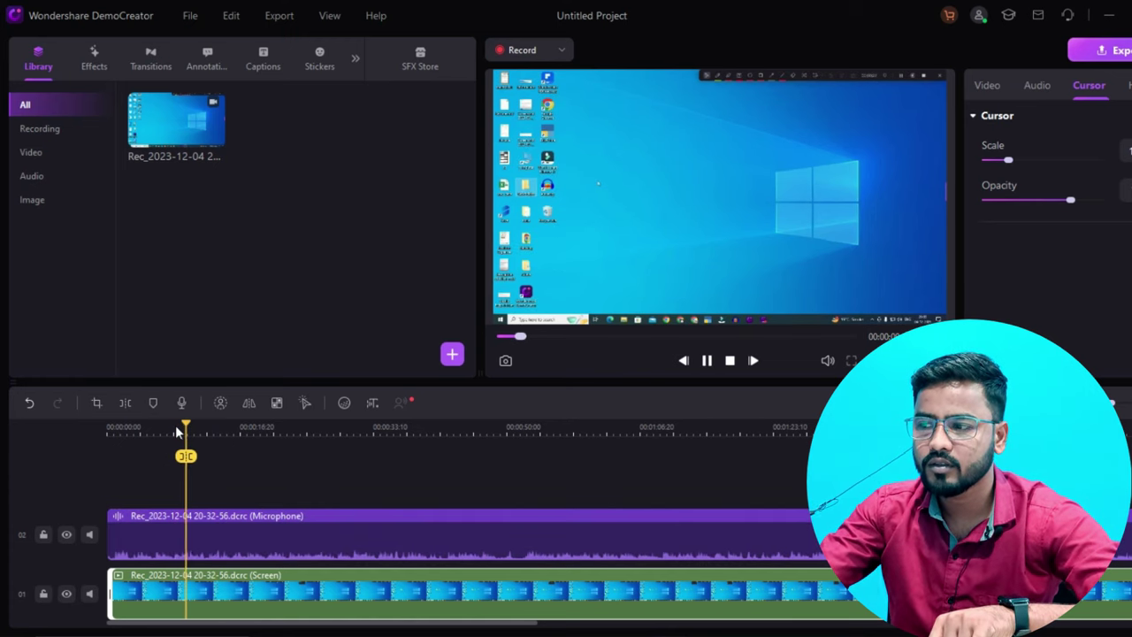
pyautogui.press('space')
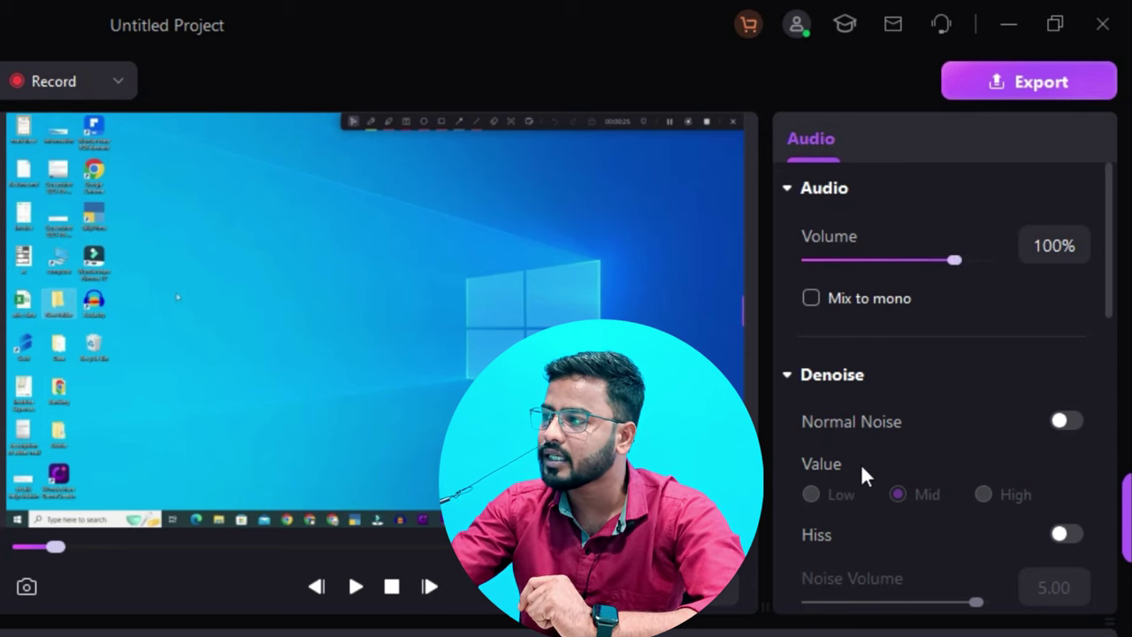
# - Try the Child and Transformers voice changer presets on the narration, previewing each
pyautogui.scroll(-3, 863, 456)
pyautogui.scroll(-4, 866, 449)
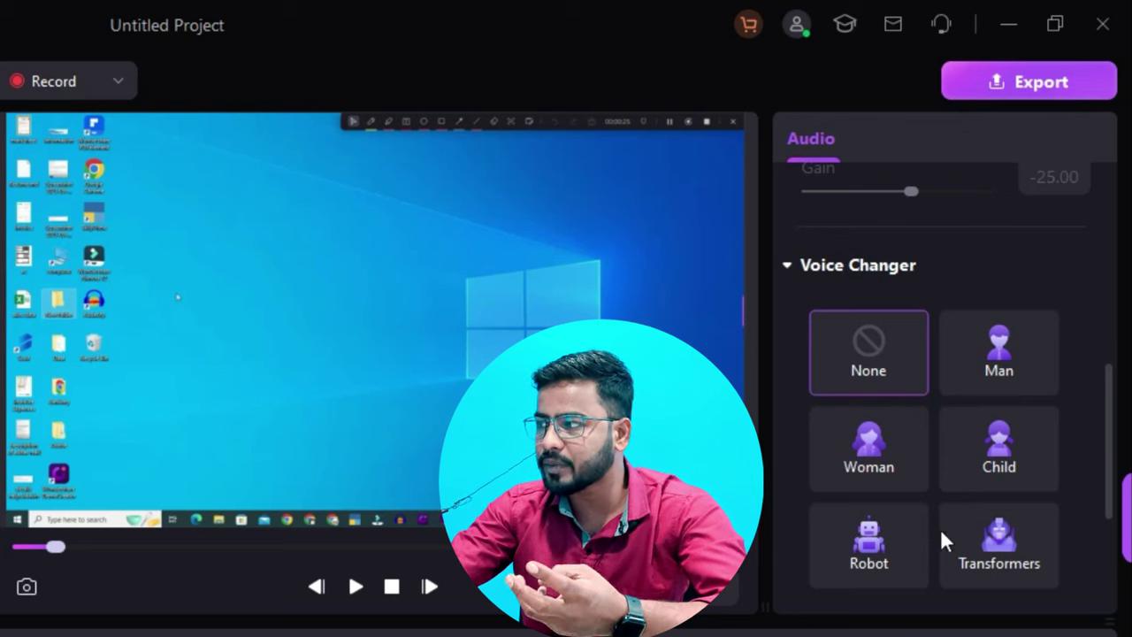
pyautogui.click(1010, 447)
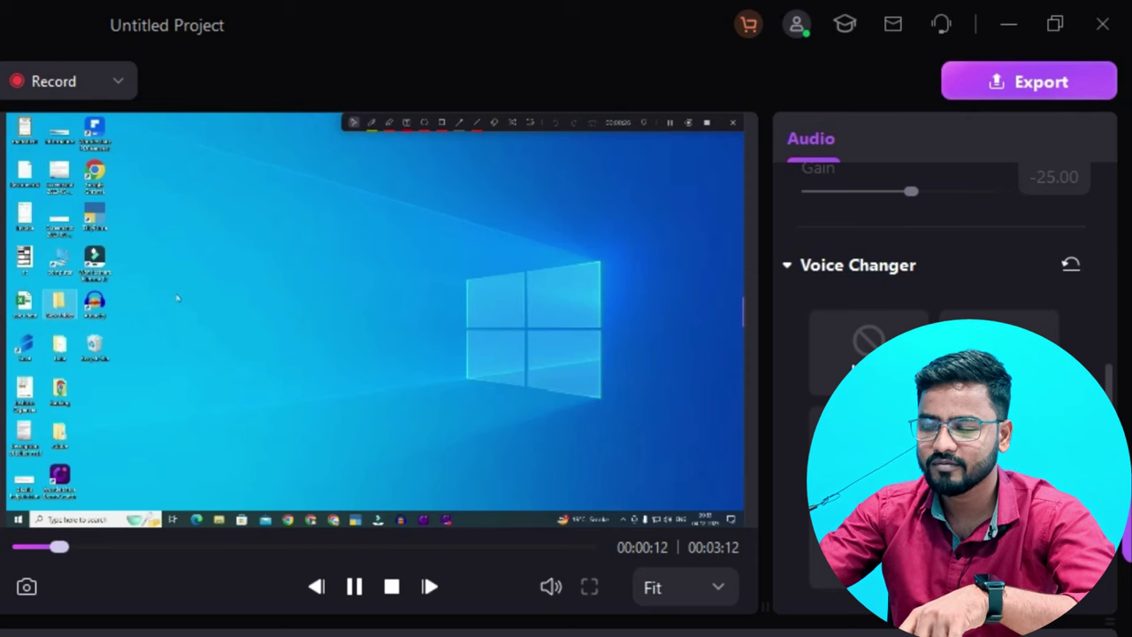
pyautogui.press('space')
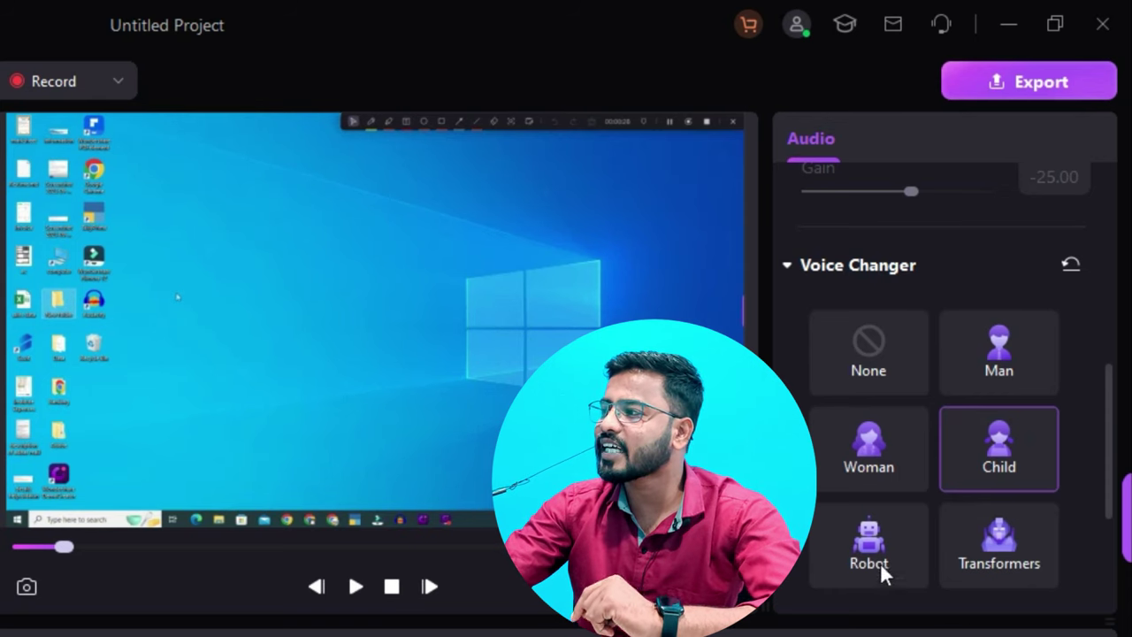
pyautogui.click(1007, 551)
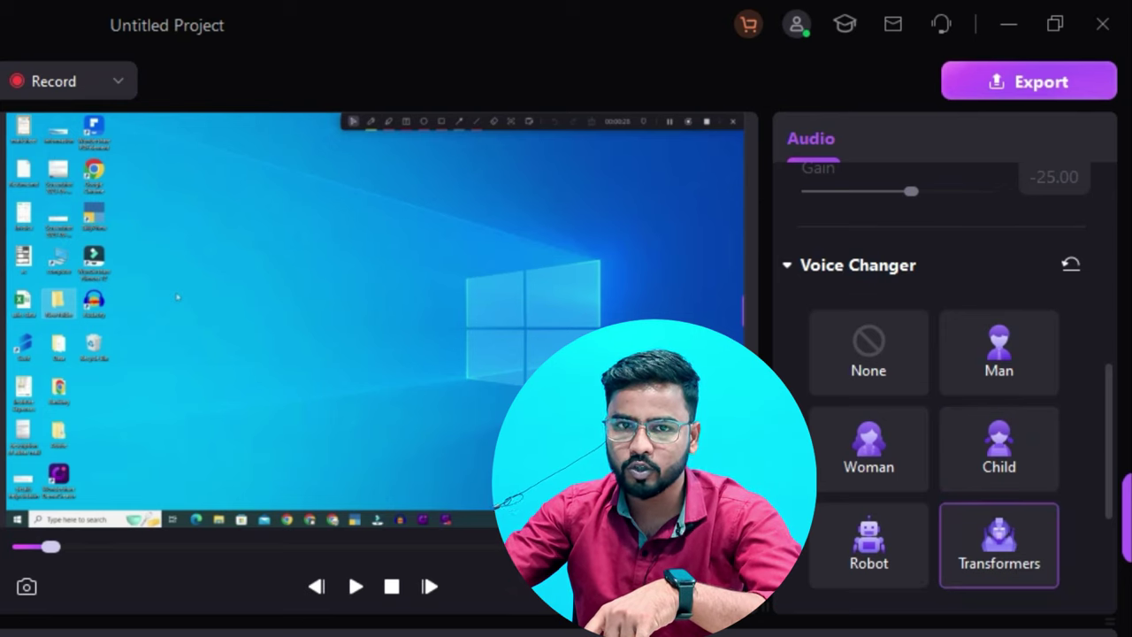
pyautogui.press('space')
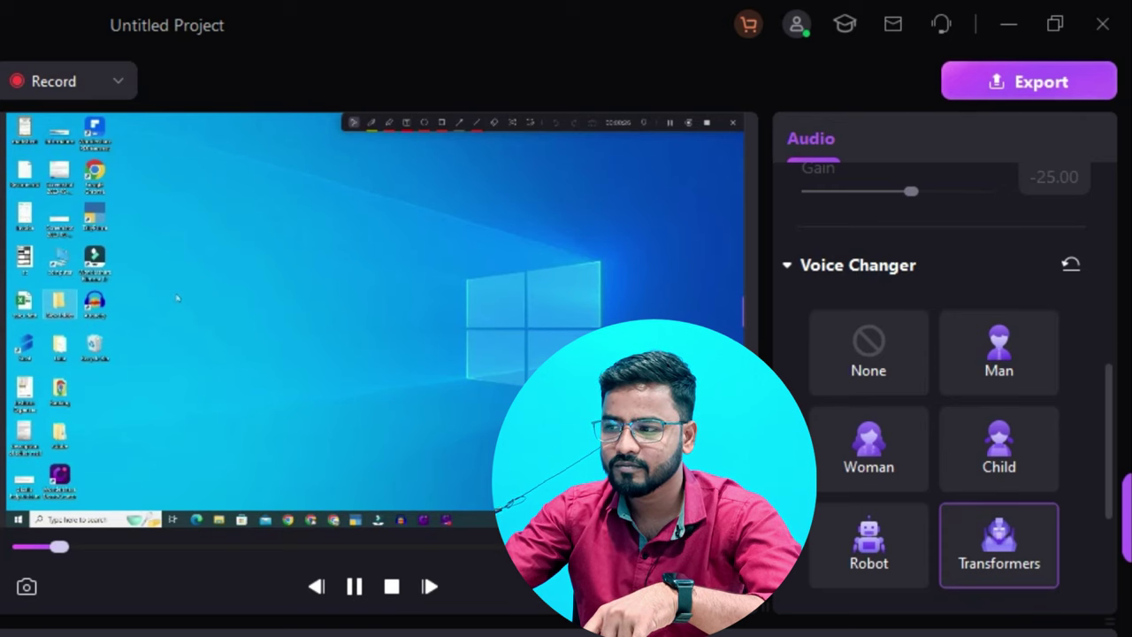
pyautogui.press('space')
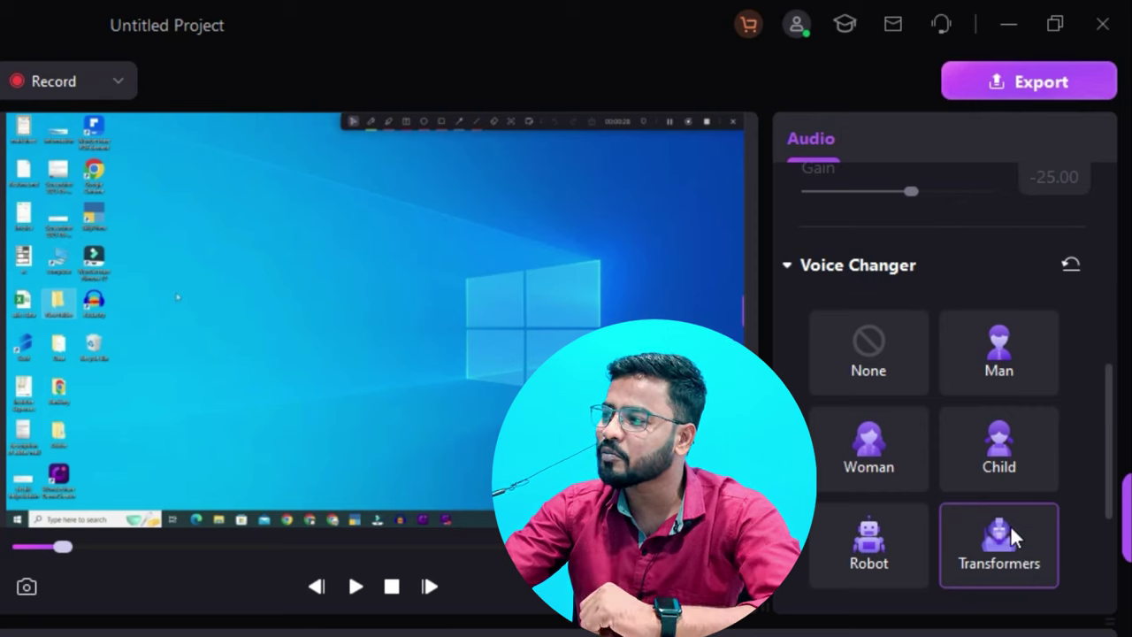
# - Apply the Robot voice to the narration and preview it
pyautogui.click(884, 536)
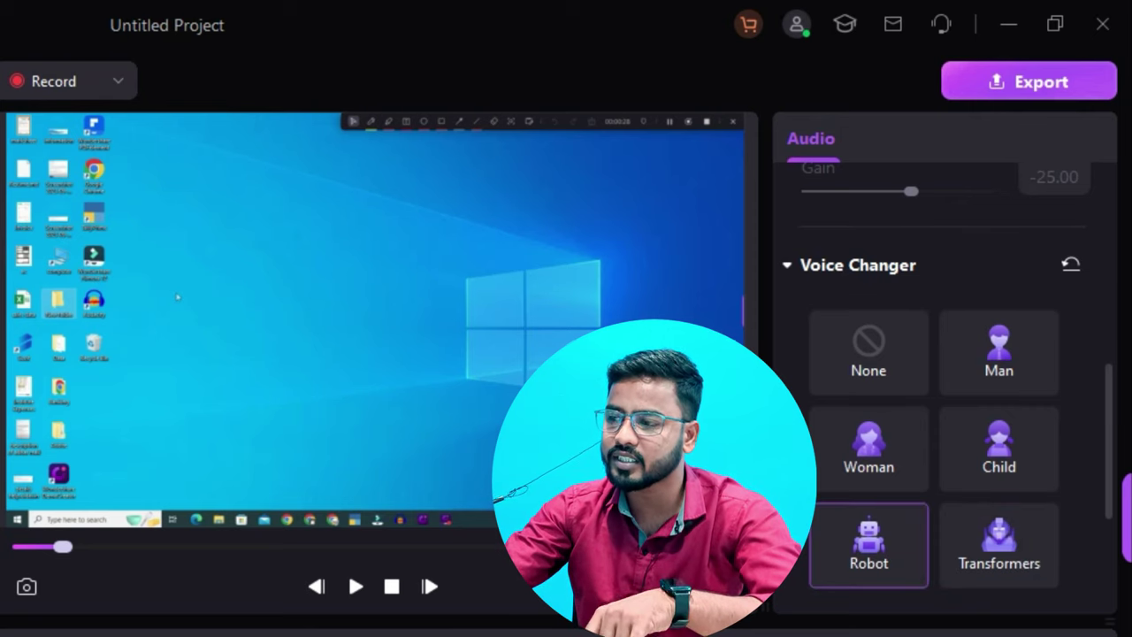
pyautogui.press('space')
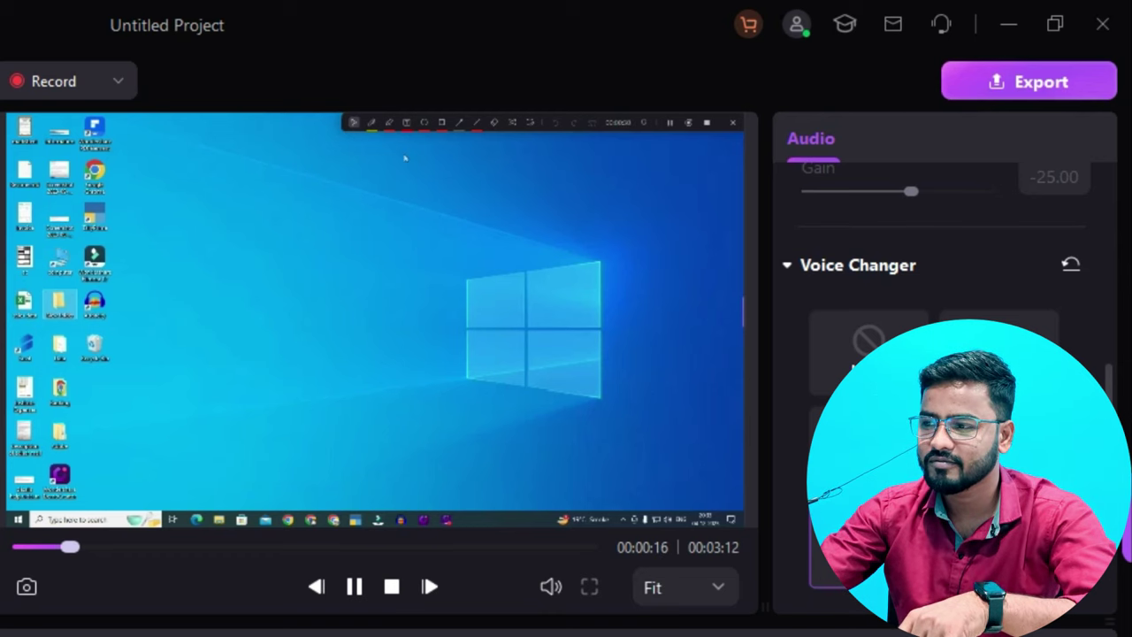
pyautogui.press('space')
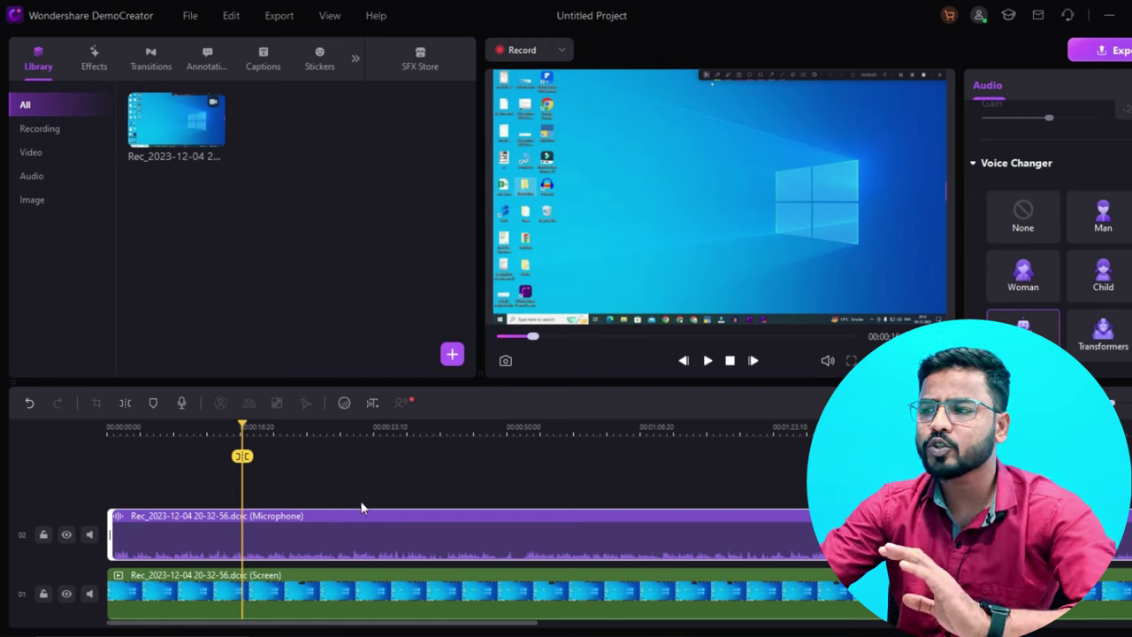
# - Split both the microphone and screen clips twice around 00:01:32
pyautogui.moveTo(275, 629); pyautogui.dragTo(389, 628)
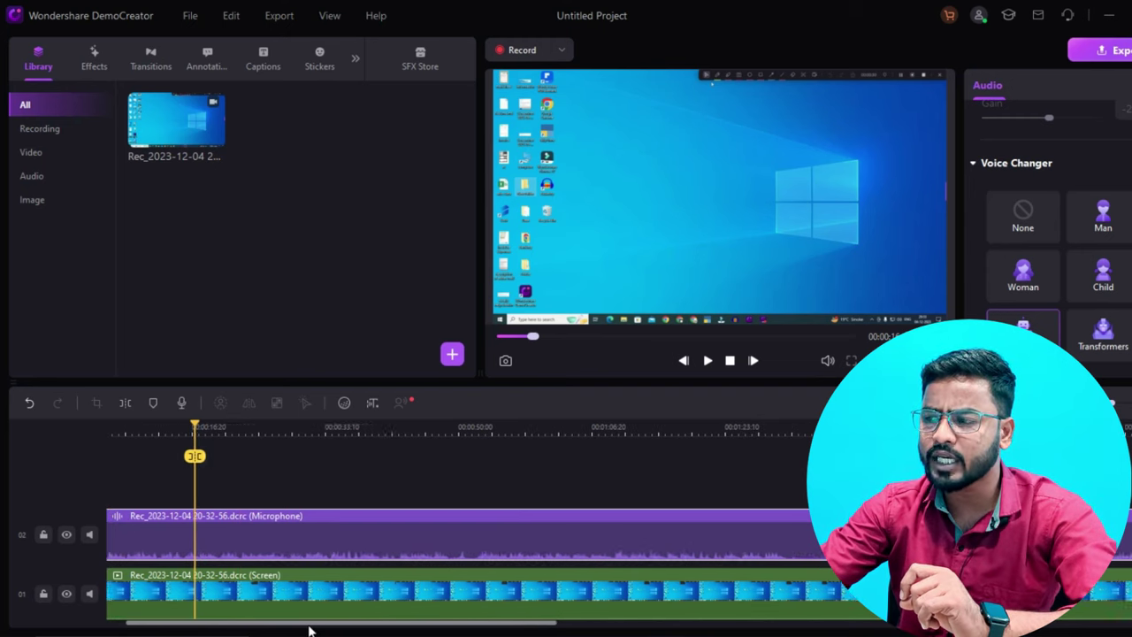
pyautogui.click(595, 432)
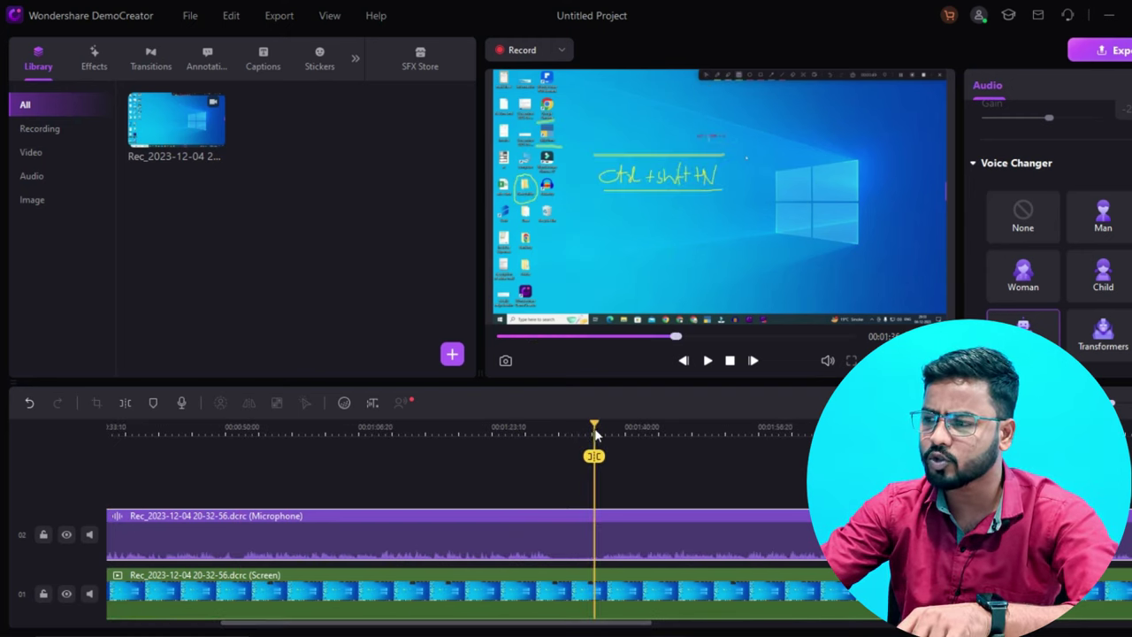
pyautogui.click(610, 575)
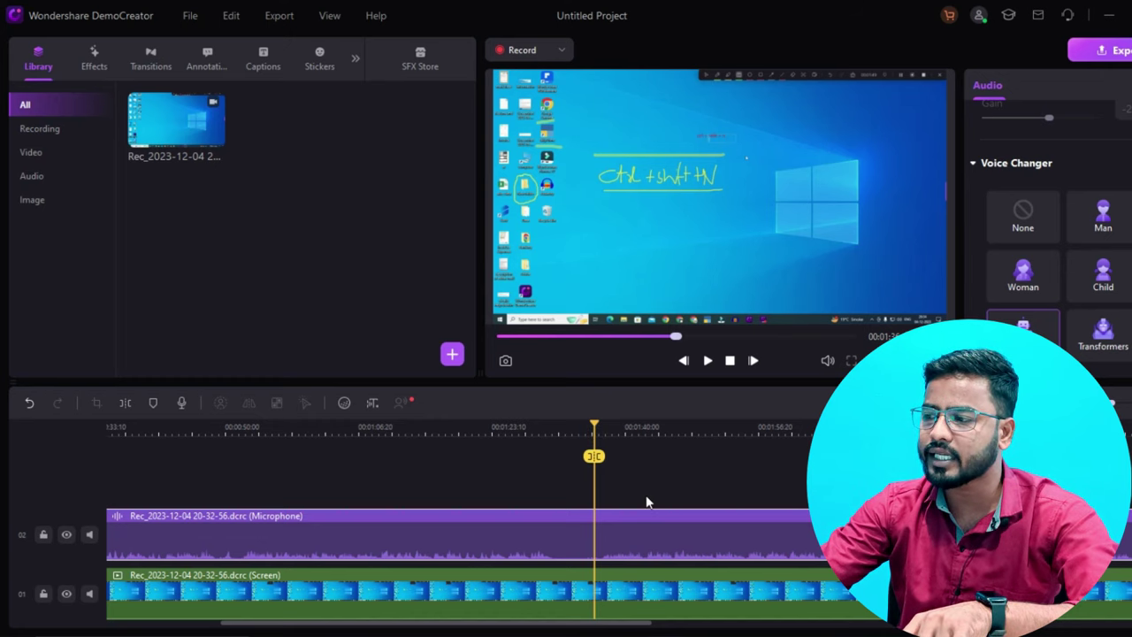
pyautogui.hotkey('ctrl', 'b')
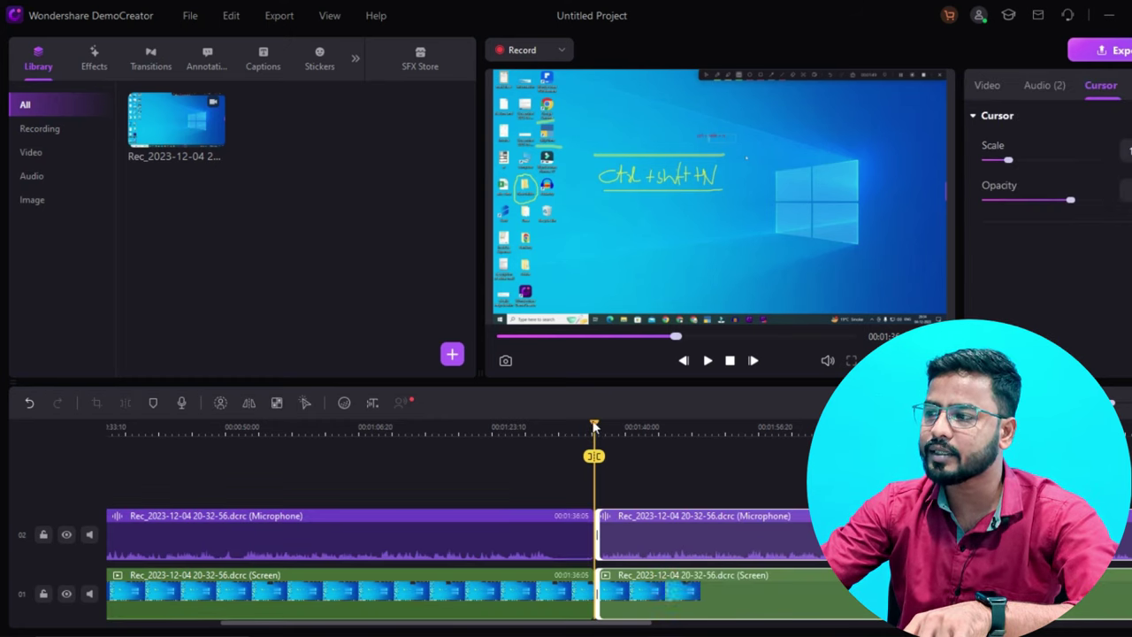
pyautogui.moveTo(594, 427); pyautogui.dragTo(569, 436)
pyautogui.click(511, 531)
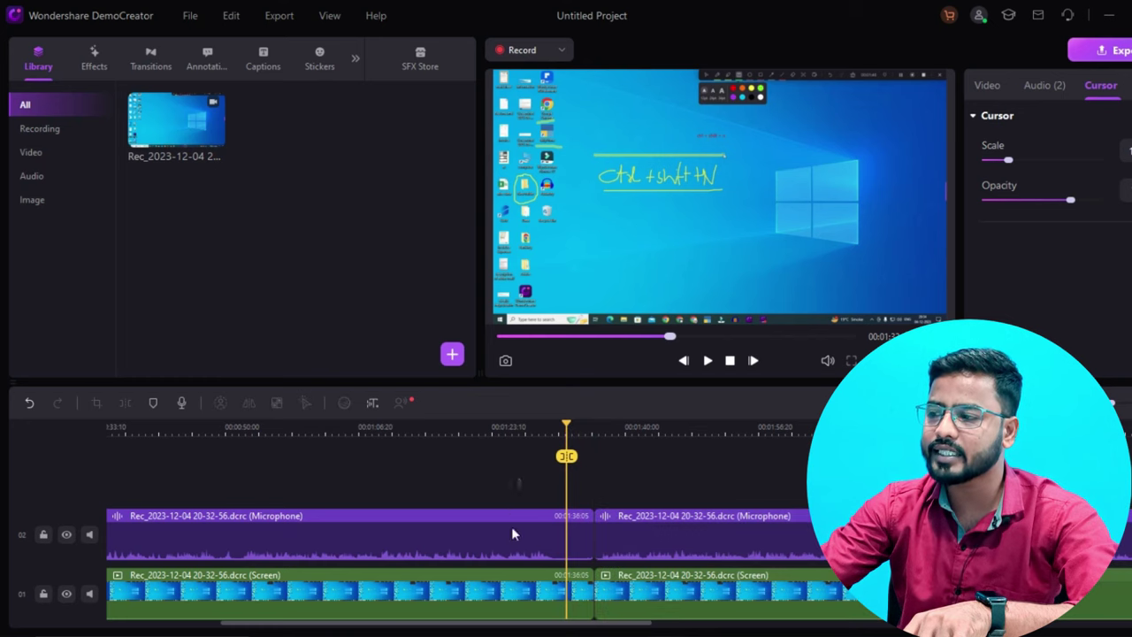
pyautogui.click(499, 589)
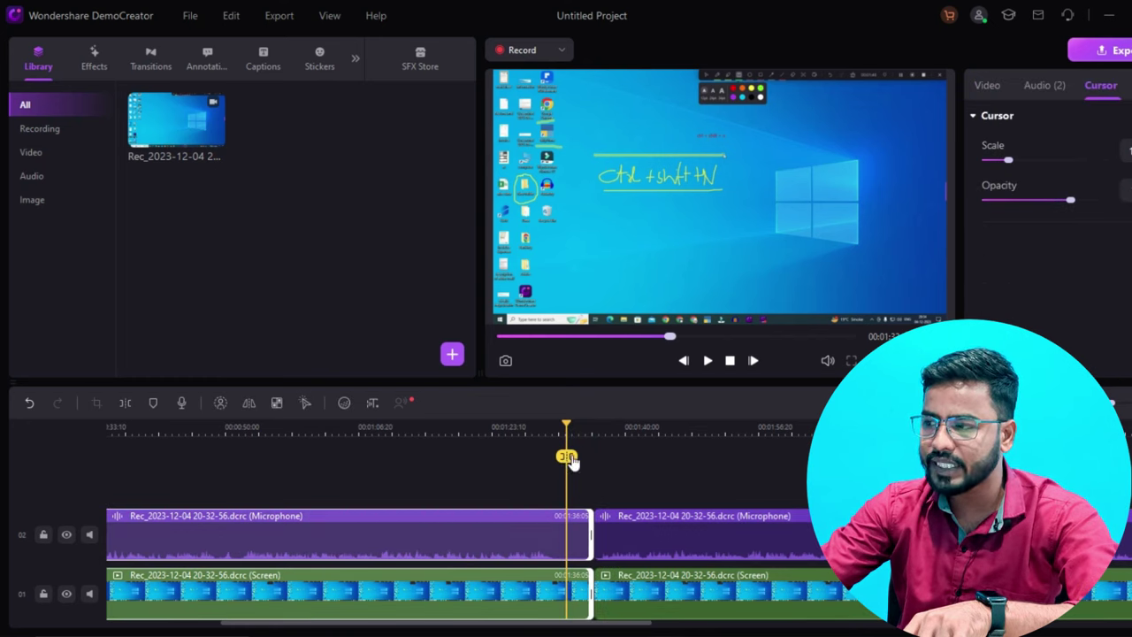
pyautogui.click(567, 456)
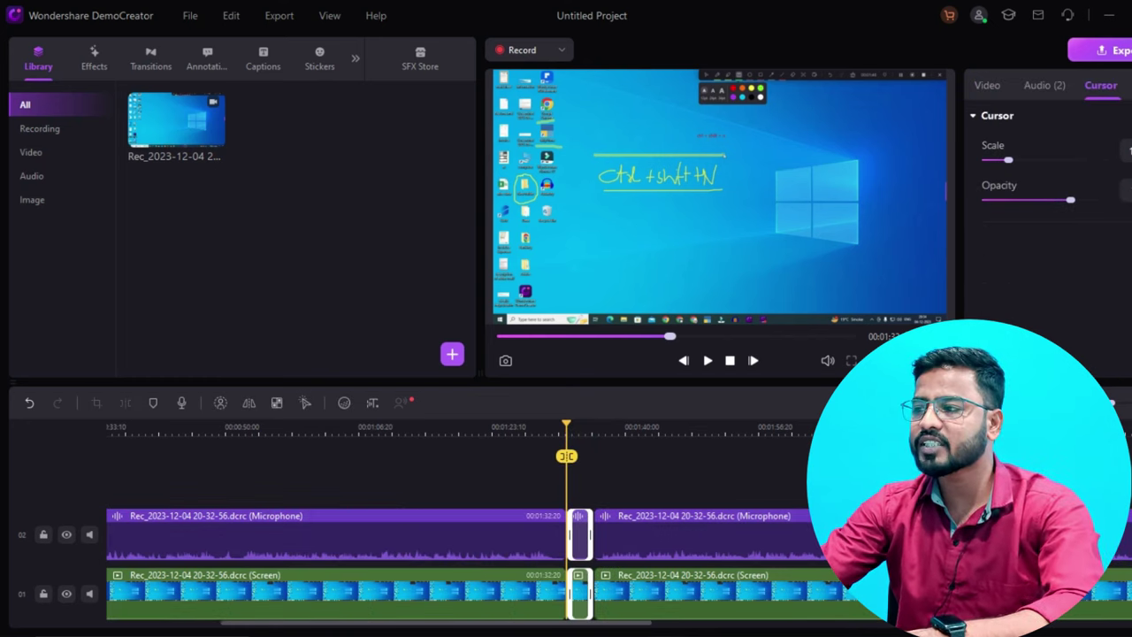
# - Delete the short pieces between the splits and shift the later clips left to close the gap
pyautogui.click(579, 531)
pyautogui.click(578, 594)
pyautogui.press('Delete')
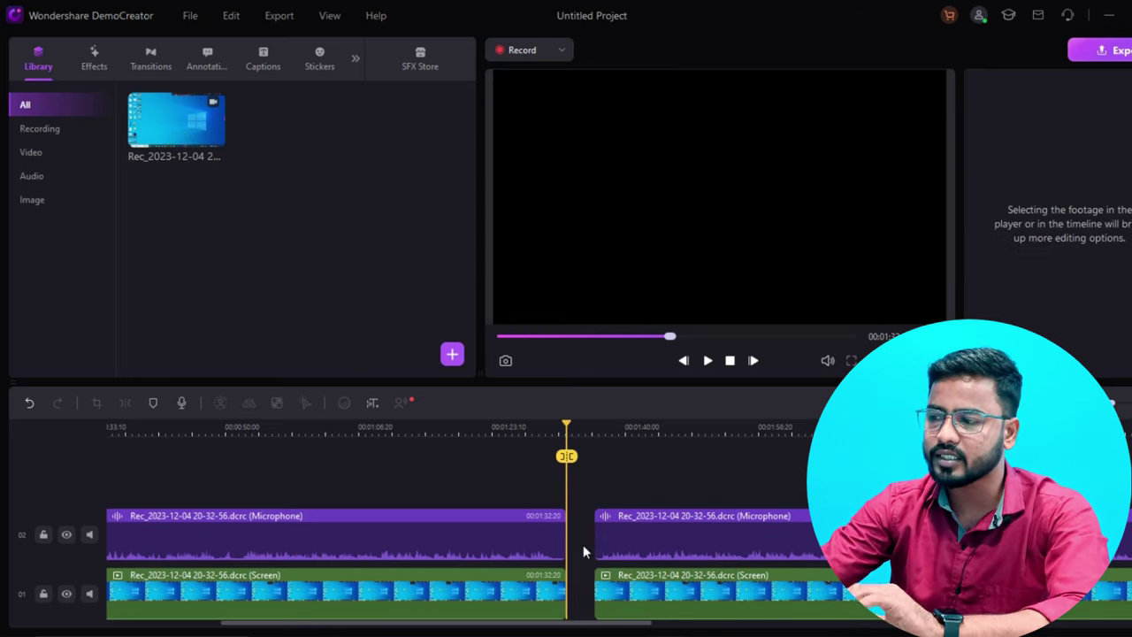
pyautogui.click(637, 578)
pyautogui.moveTo(647, 539); pyautogui.dragTo(623, 537)
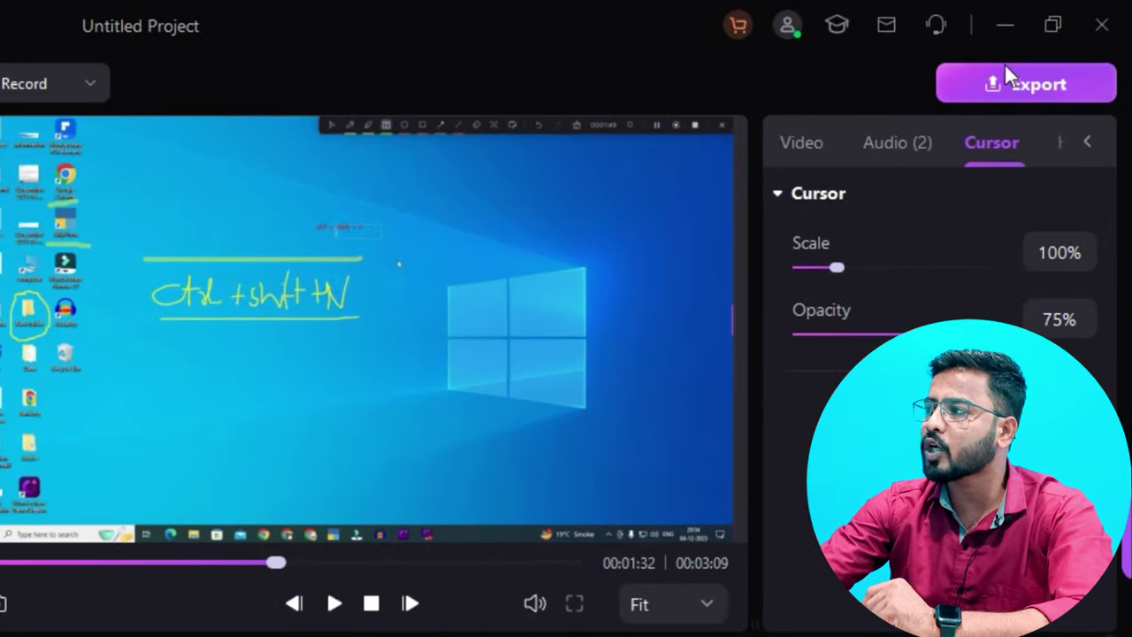
# - Keep MP4 as the export format and name the project 'myfirstfile'
pyautogui.click(1004, 78)
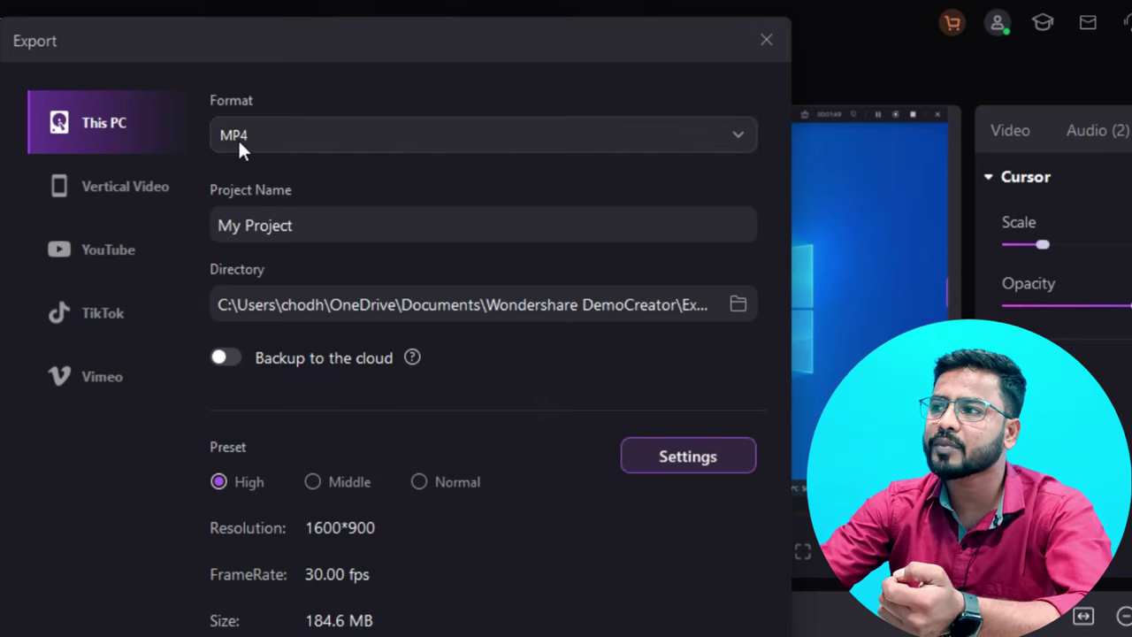
pyautogui.click(423, 142)
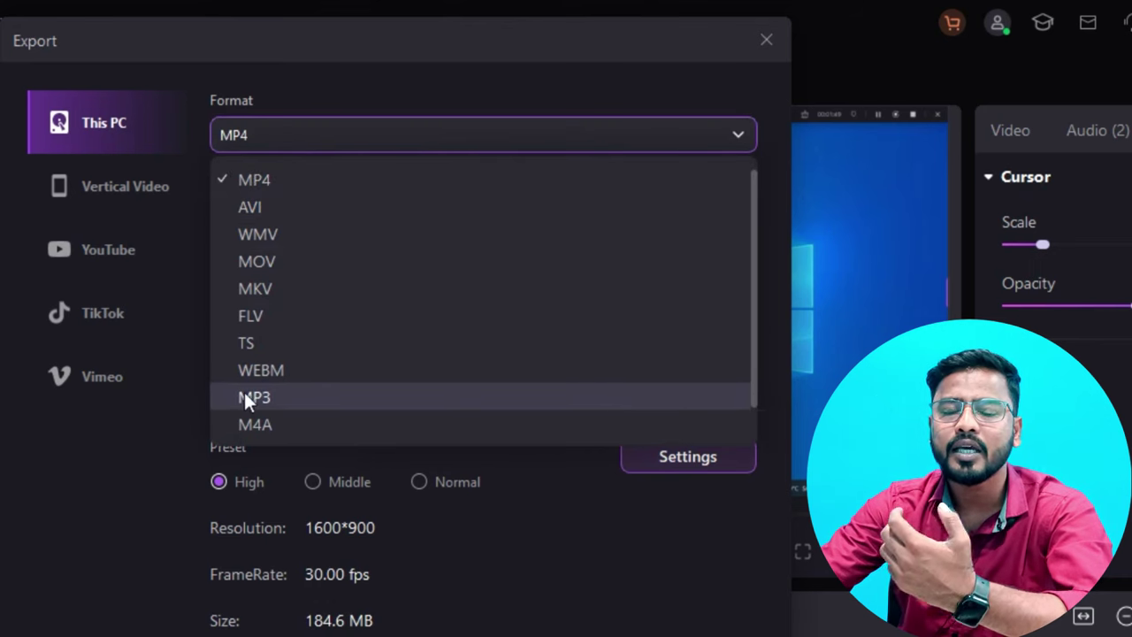
pyautogui.click(66, 442)
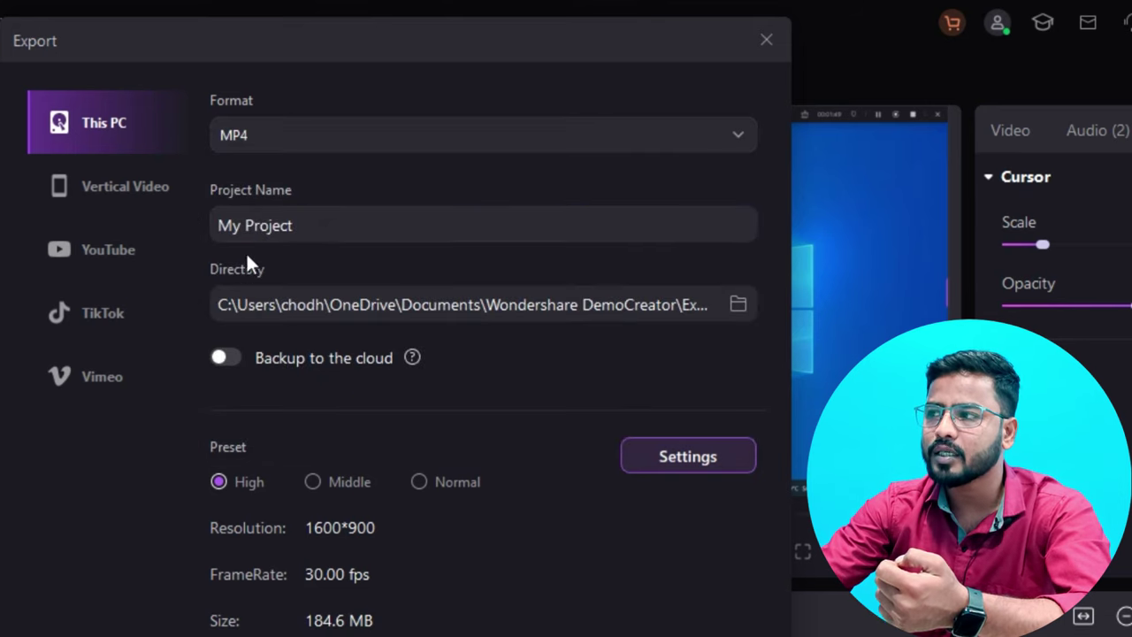
pyautogui.tripleClick(247, 226)
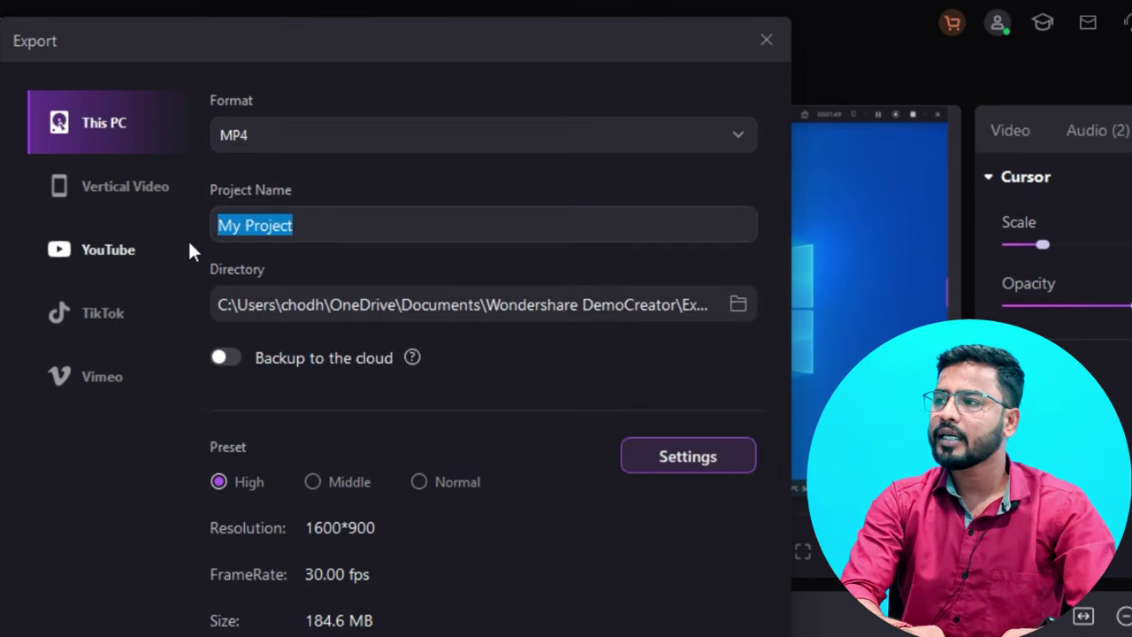
pyautogui.write('myfirstfile')
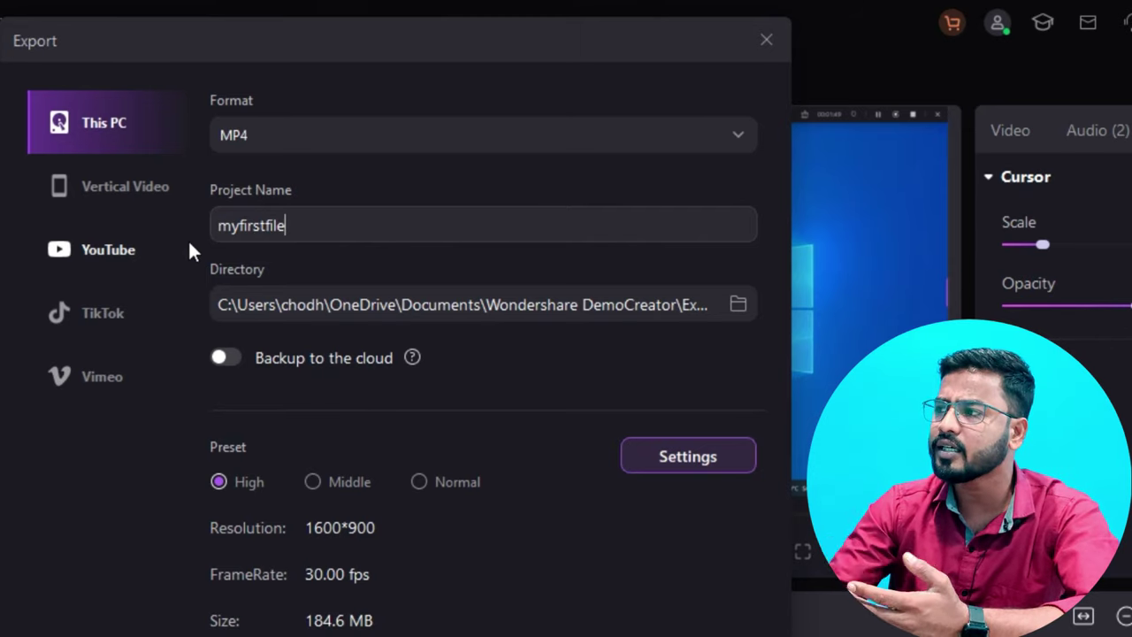
# - Set the export directory to the Desktop folder
pyautogui.click(737, 304)
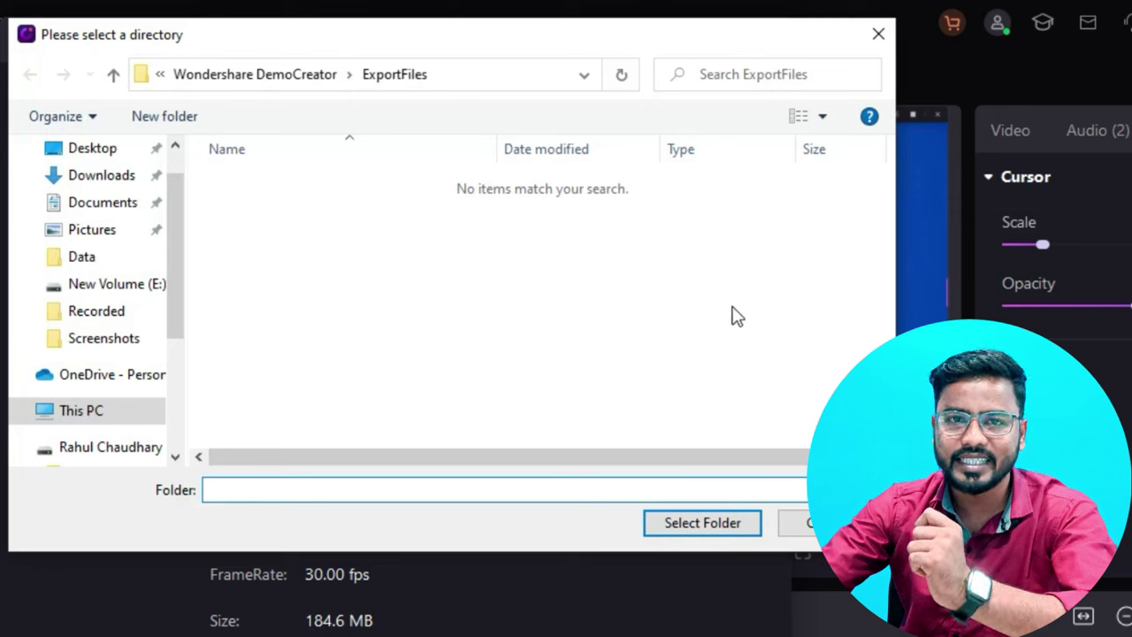
pyautogui.click(92, 150)
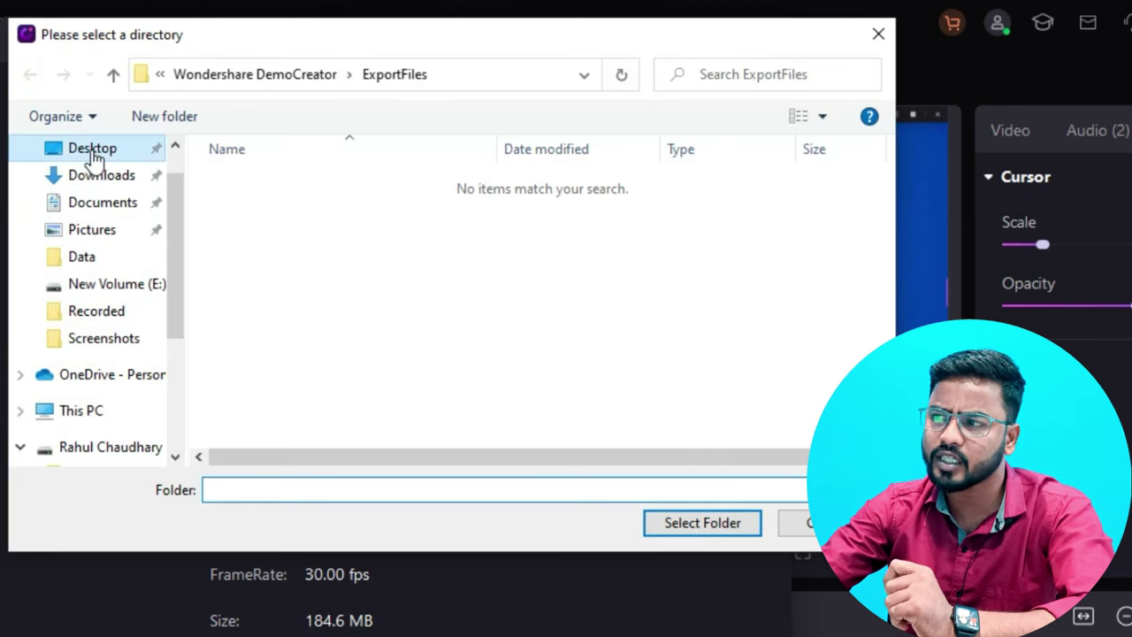
pyautogui.click(692, 523)
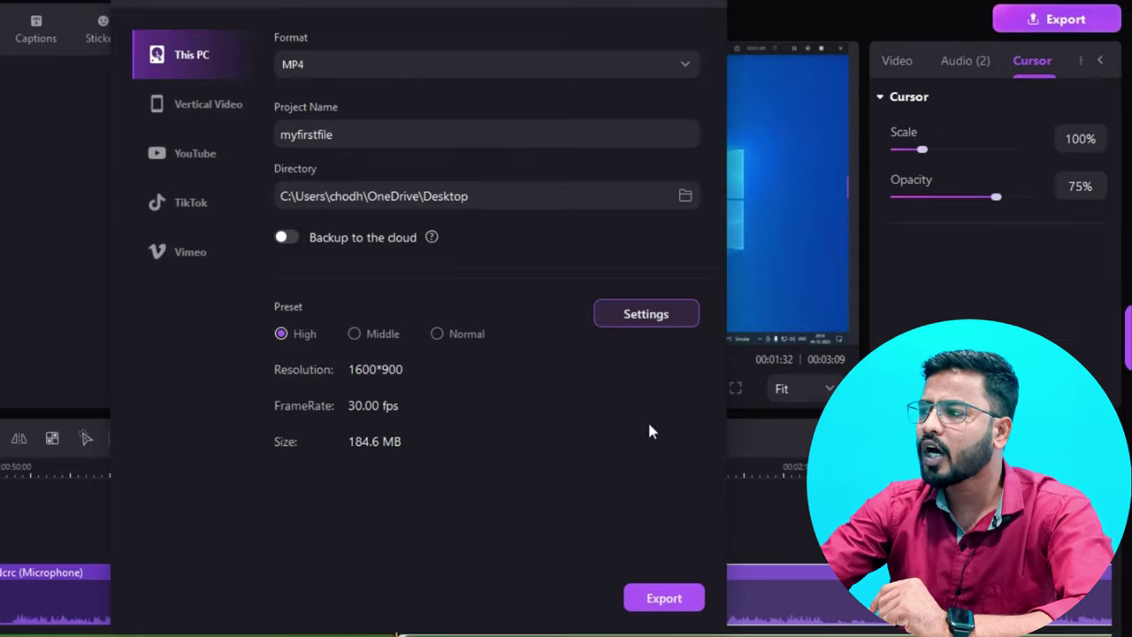
# - Export the video as myfirstfile.mp4 and wait for it to appear on the Desktop
pyautogui.click(667, 601)
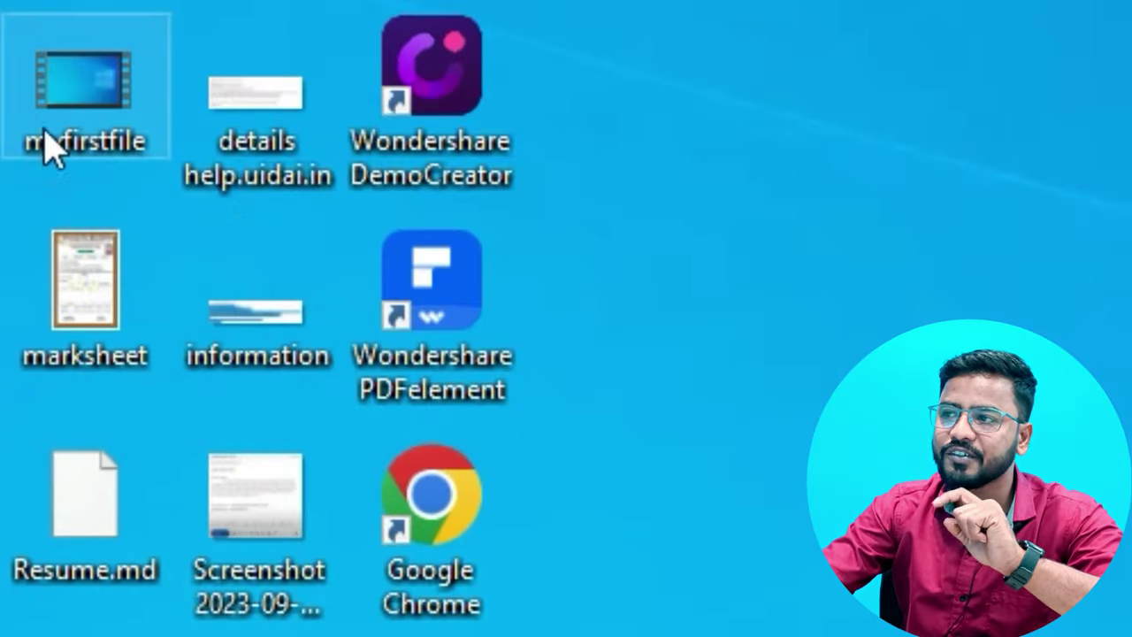
pyautogui.moveTo(91, 97)
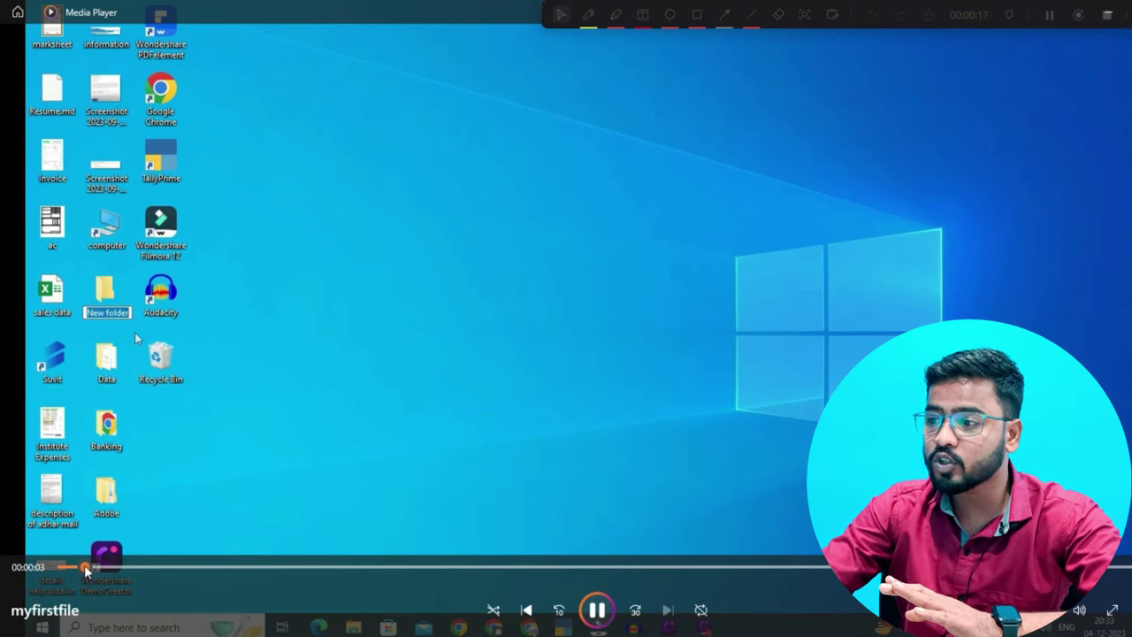
# - Seek myfirstfile forward to about 00:01:13 where the annotations appear
pyautogui.moveTo(178, 566)
pyautogui.mouseDown()
pyautogui.moveTo(296, 564)
pyautogui.moveTo(423, 539)
pyautogui.mouseUp()
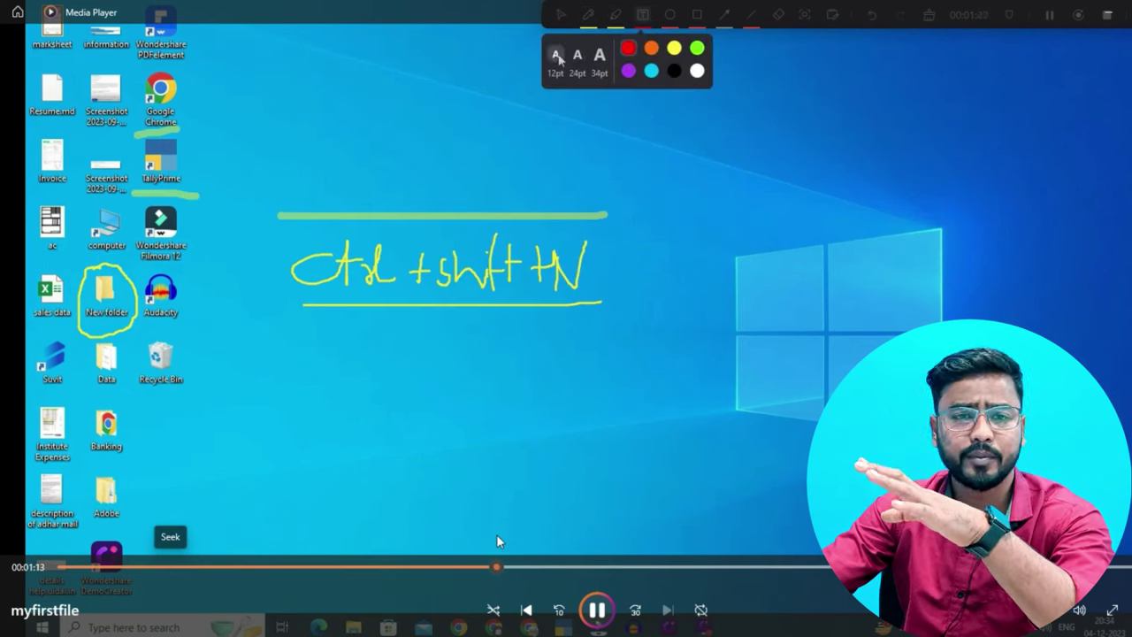